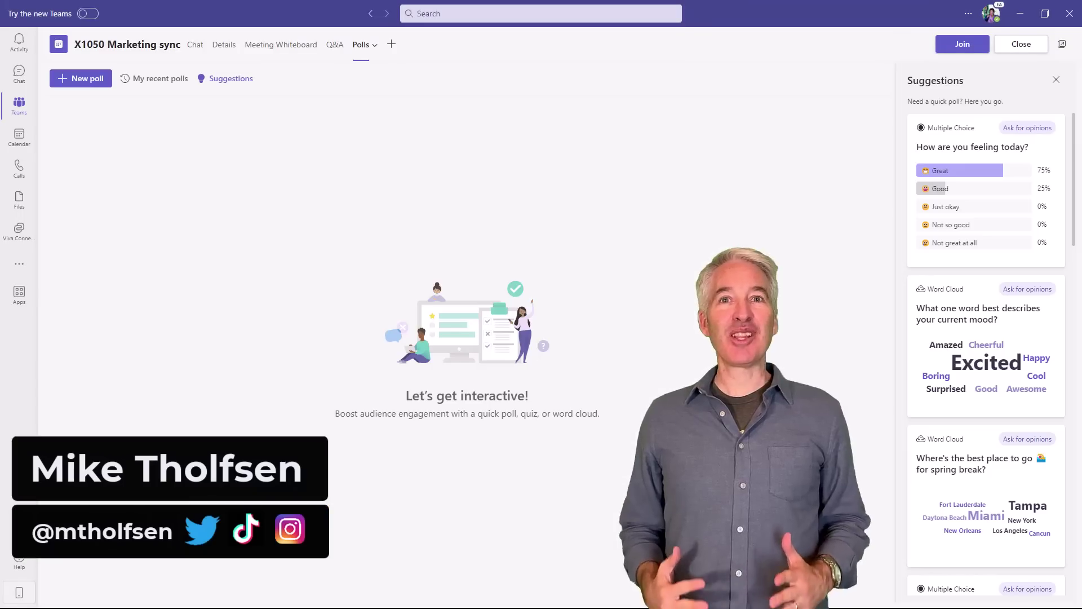
Step: Open the X1050 Marketing sync meeting from the General channel and add the Polls app to it as a tab
left_click(969, 193)
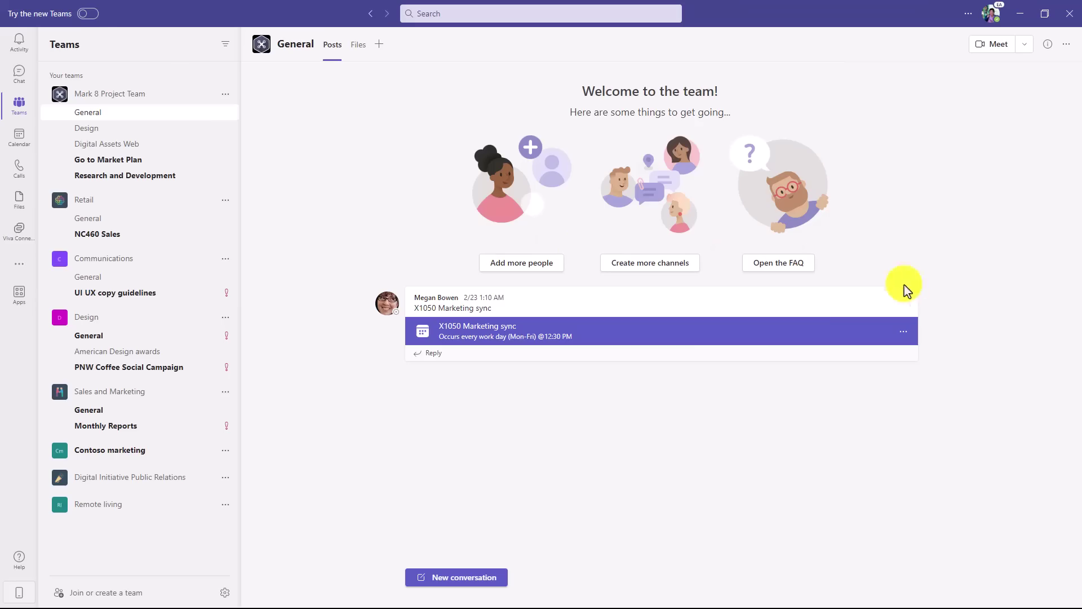
left_click(578, 338)
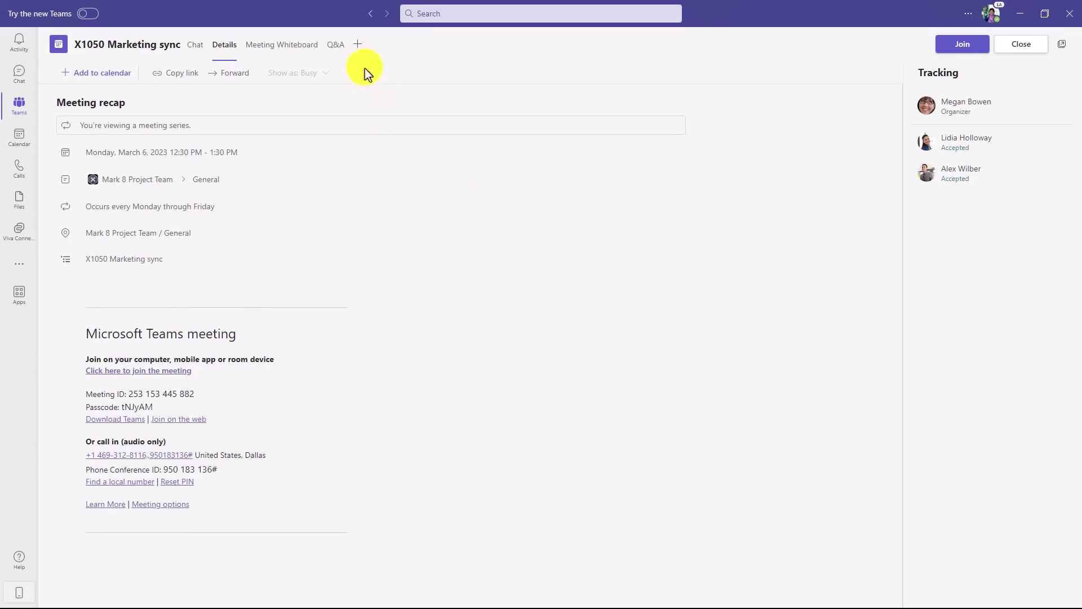
left_click(358, 45)
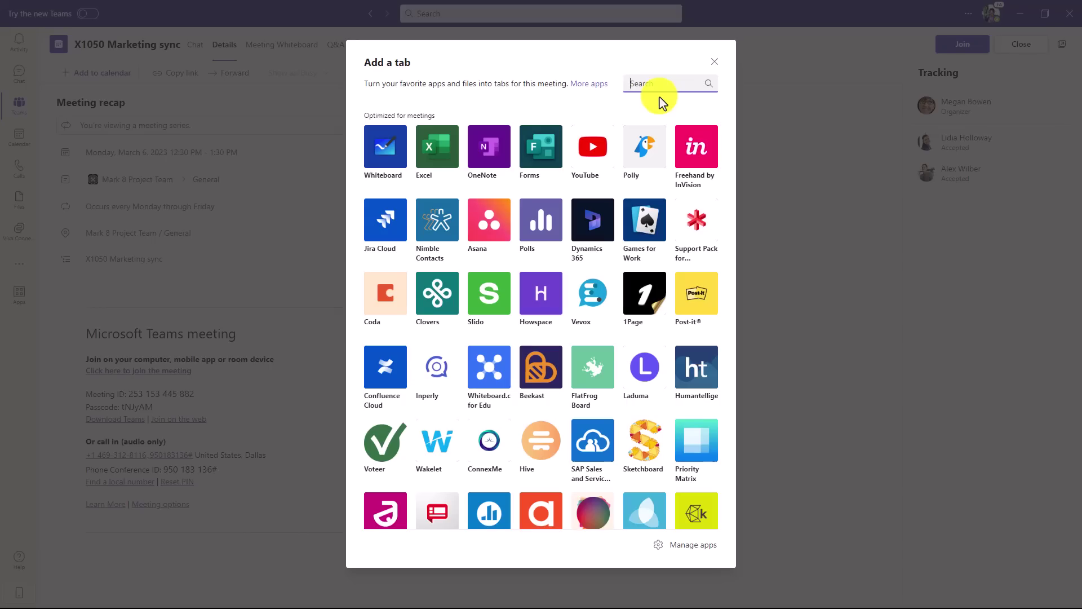
type("Polls")
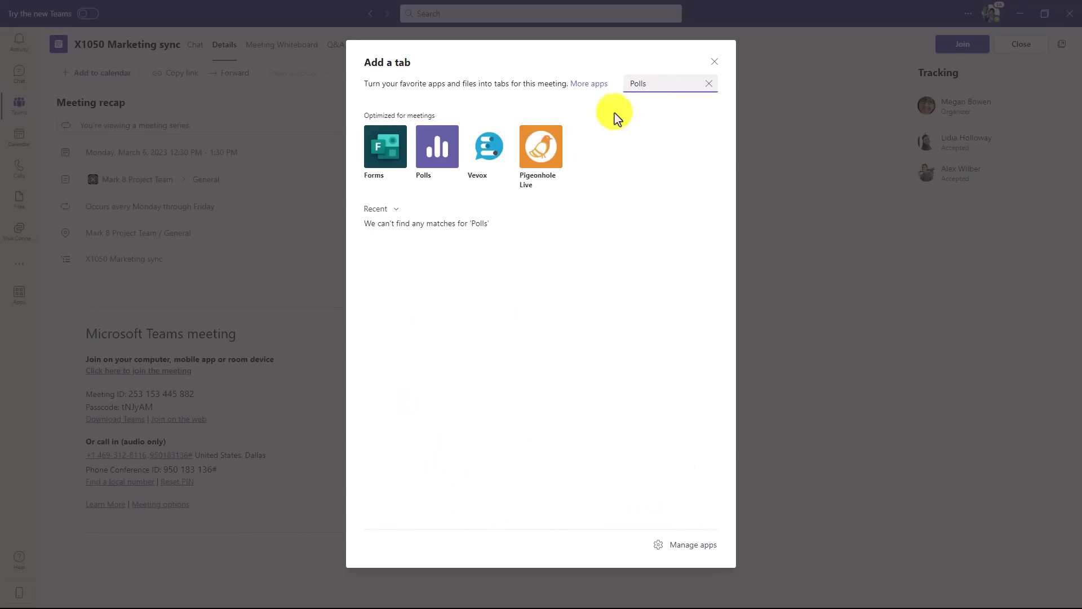
left_click(444, 165)
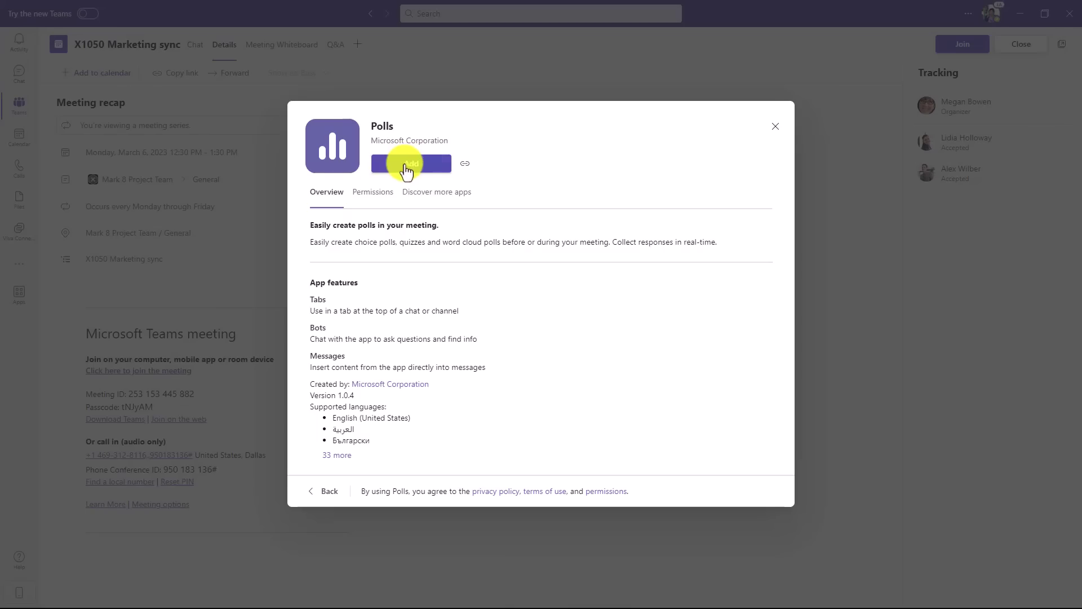
left_click(410, 166)
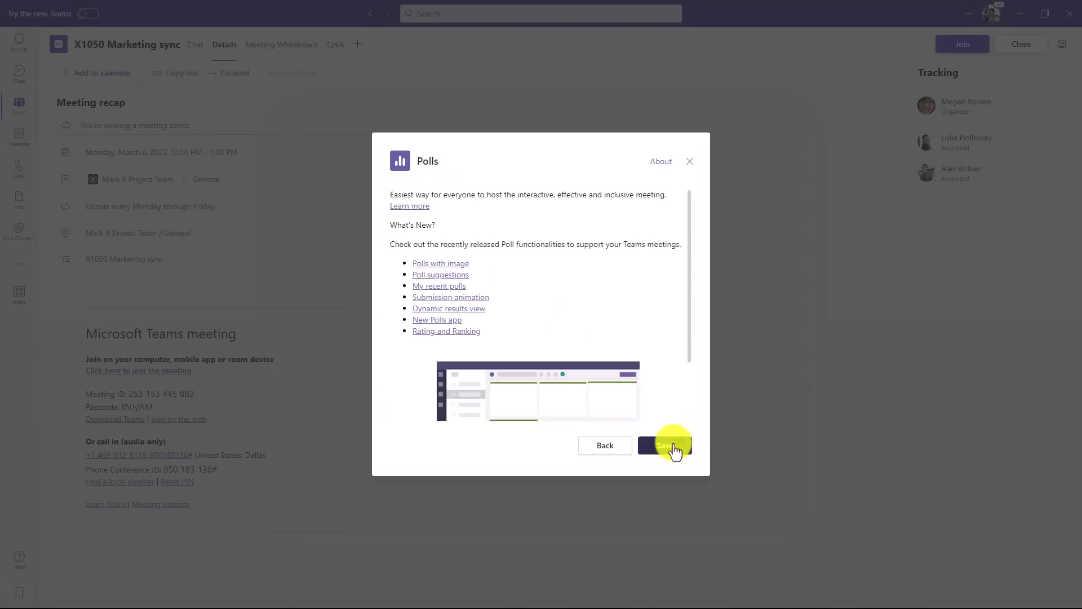
left_click(674, 447)
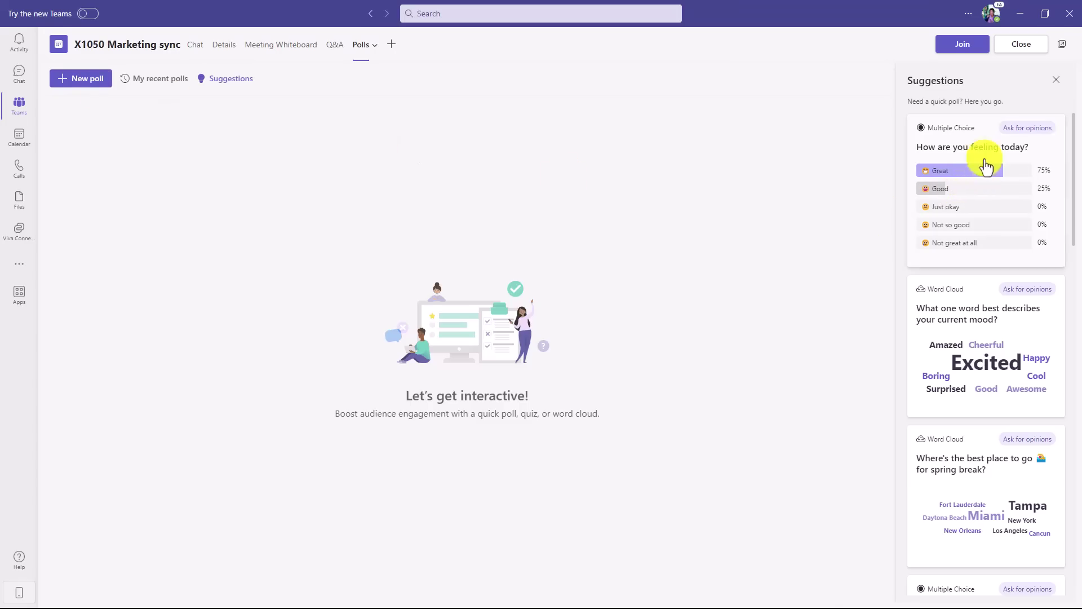
Step: Create a poll from the suggested multiple-choice question "How are you feeling today?" and save it as a draft
left_click(1036, 168)
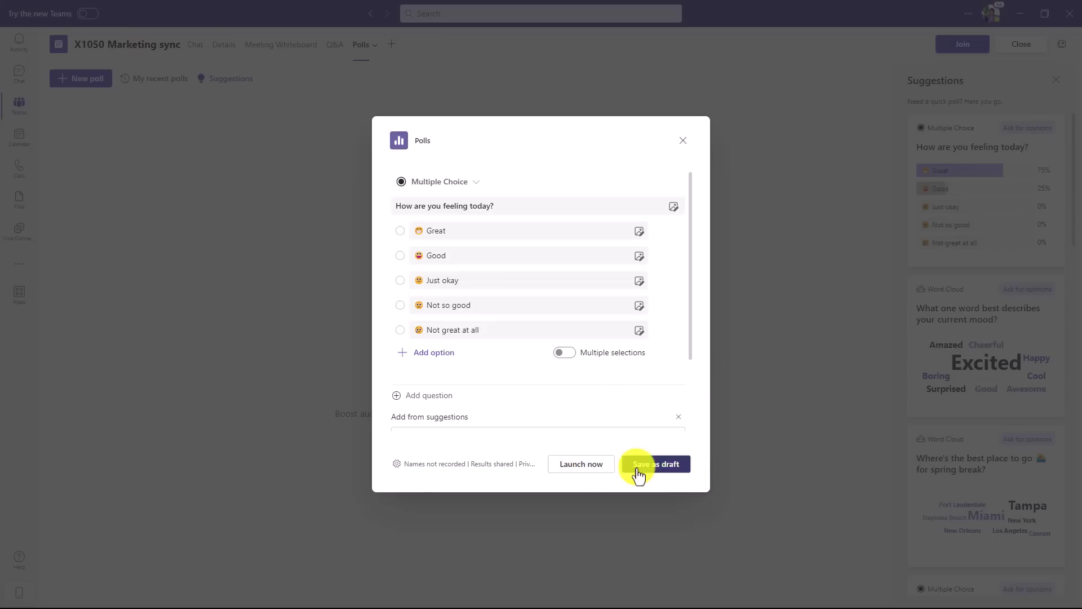
left_click(652, 468)
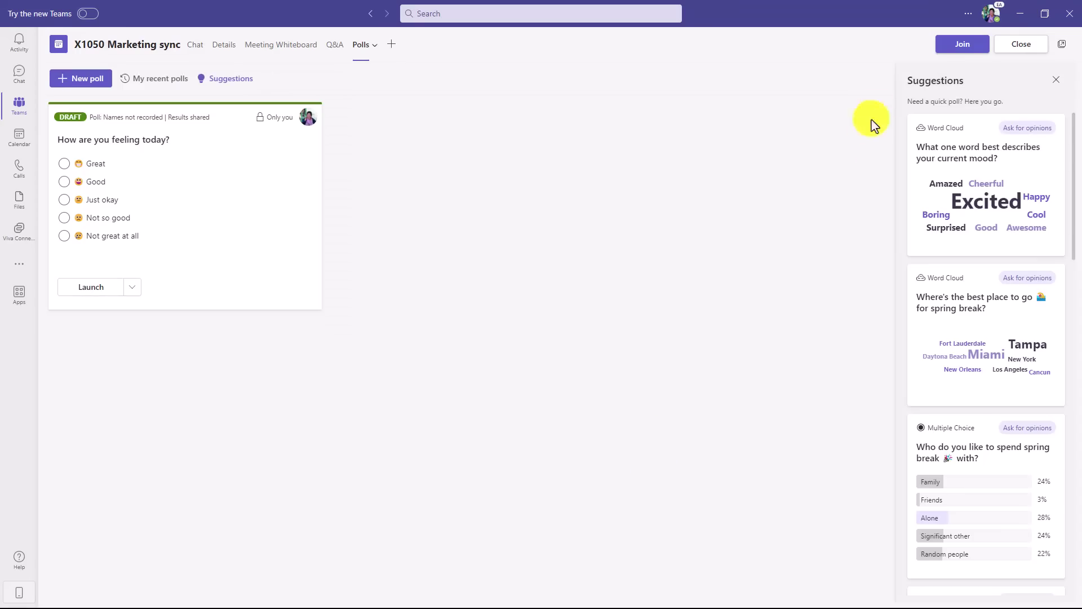
Step: Join the X1050 Marketing sync meeting and look through the apps that can be added during it
left_click(801, 398)
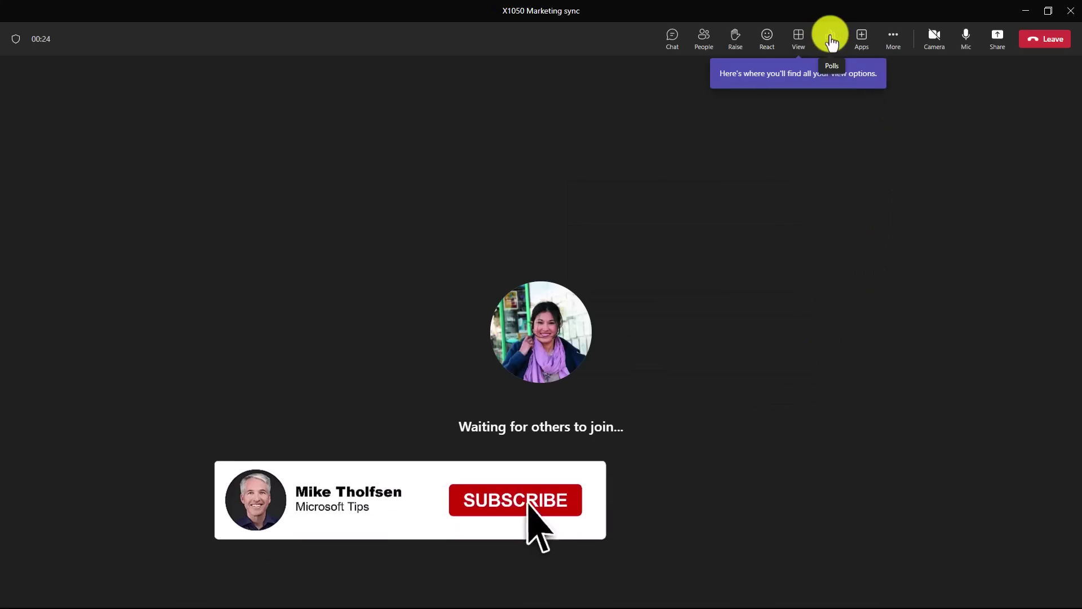
left_click(864, 37)
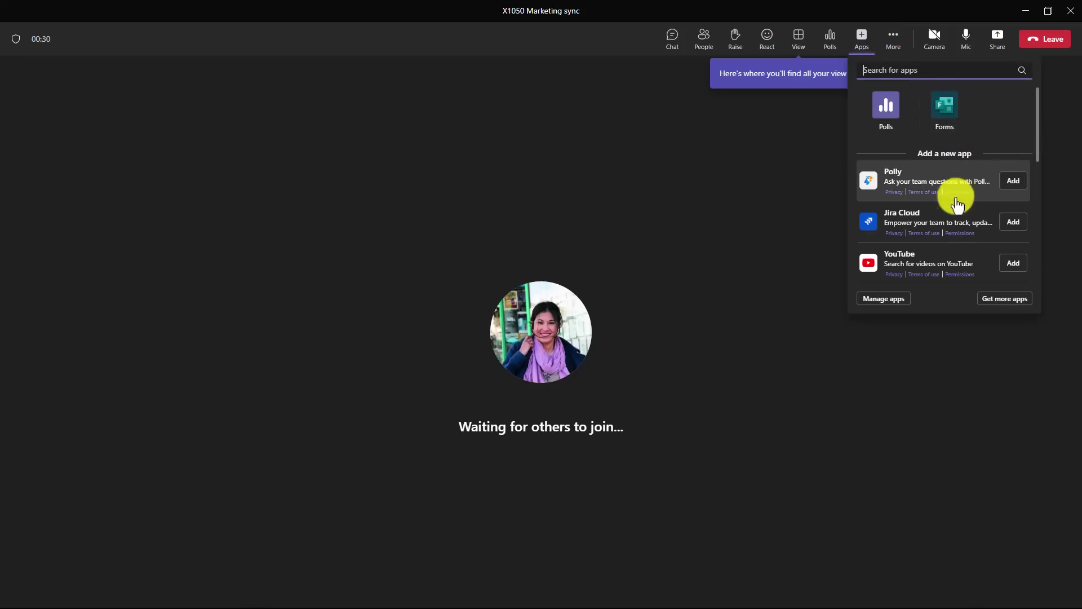
scroll(955, 203, "down", 1)
scroll(956, 214, "down", 2)
scroll(949, 234, "up", 4)
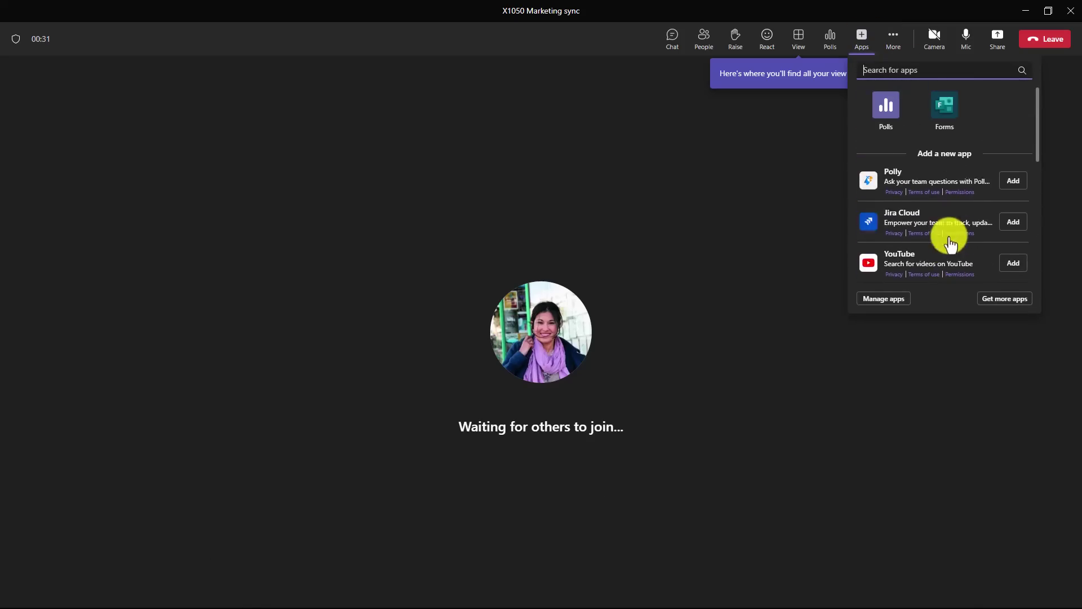
left_click(1071, 139)
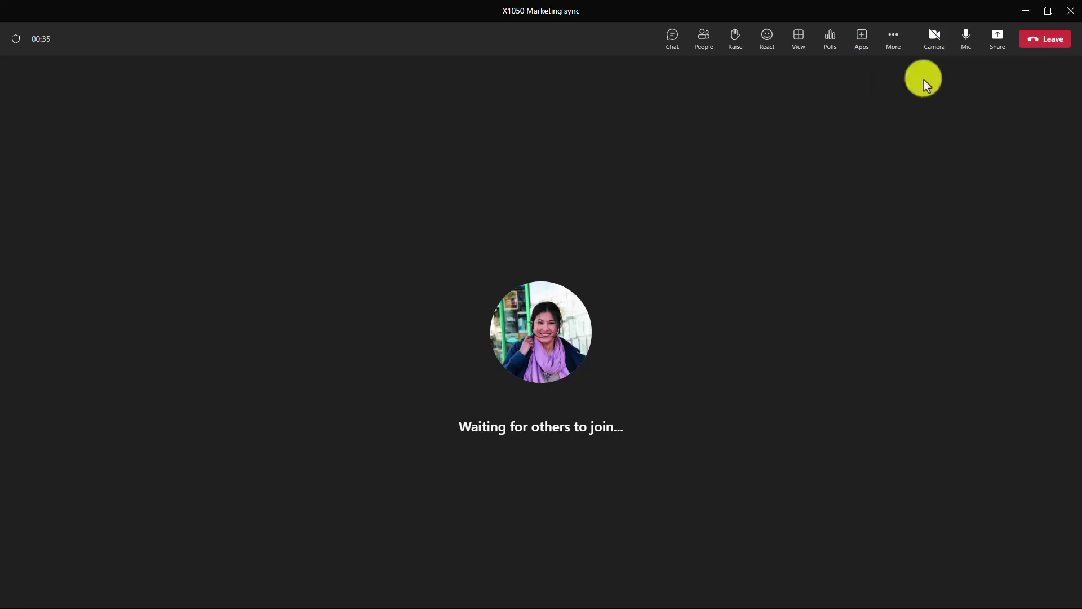
Step: Open Polls inside the running X1050 Marketing sync meeting
left_click(828, 43)
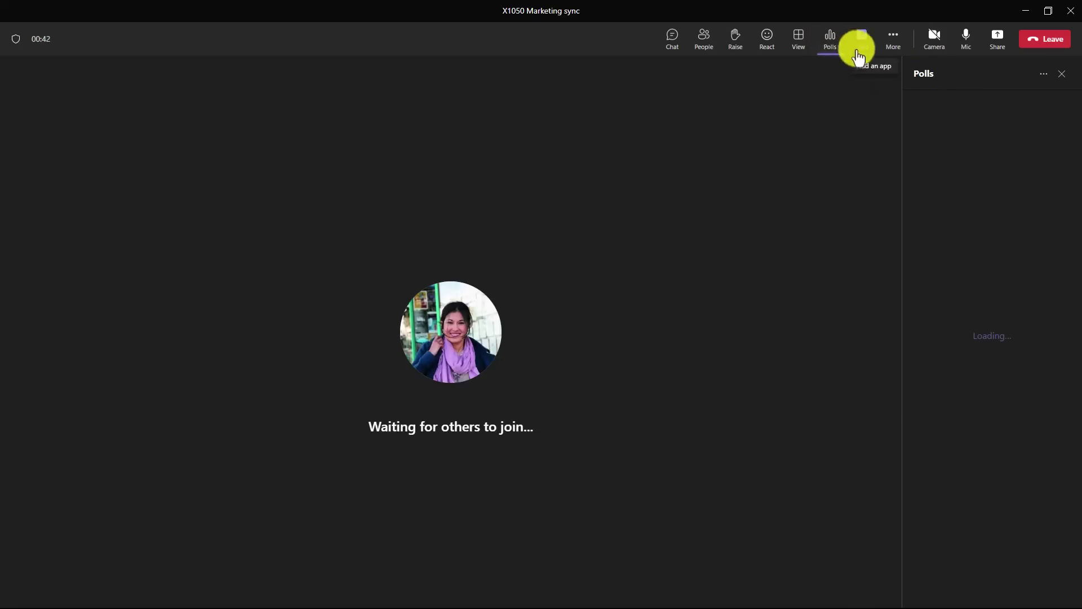
left_click(942, 314)
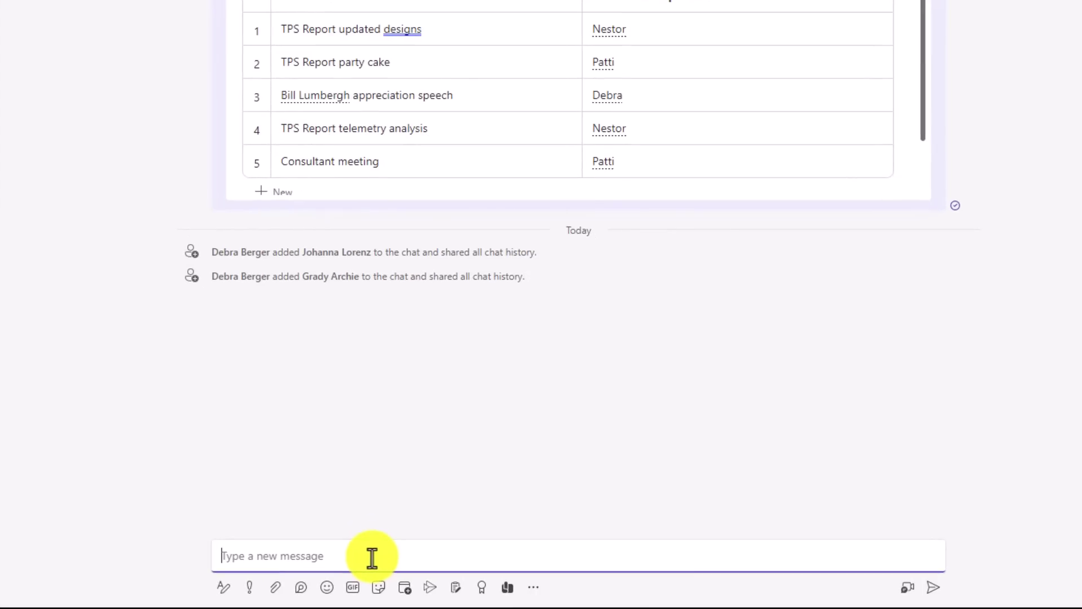
Step: Send "Hey folks - let's finish up the Loop component" to the group chat mentioning Everyone, and open the activity feed in the browser version of Teams
type("@ev")
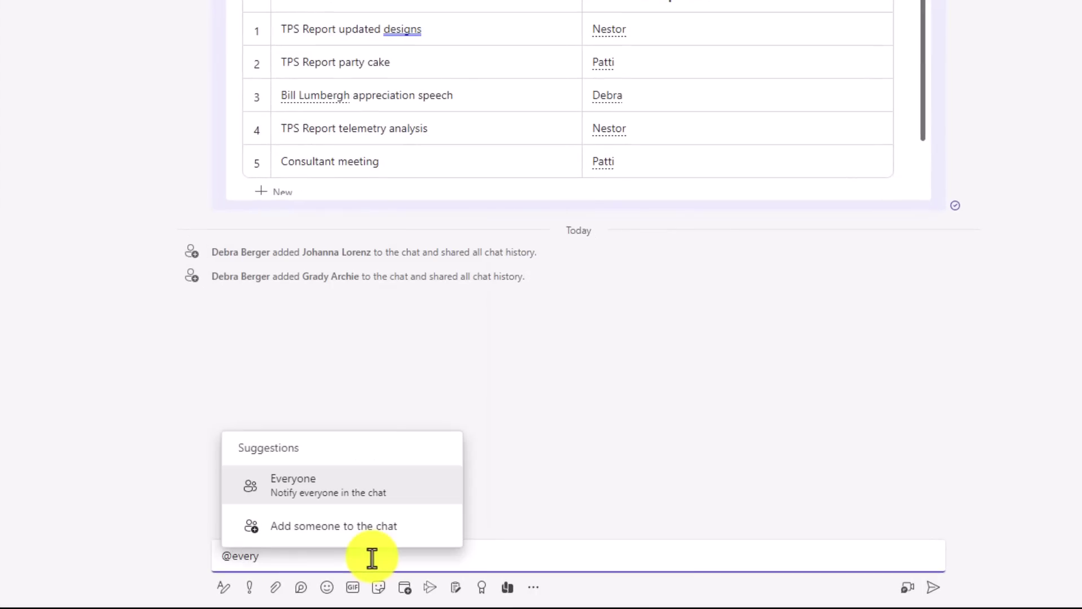
type("ery")
left_click(325, 491)
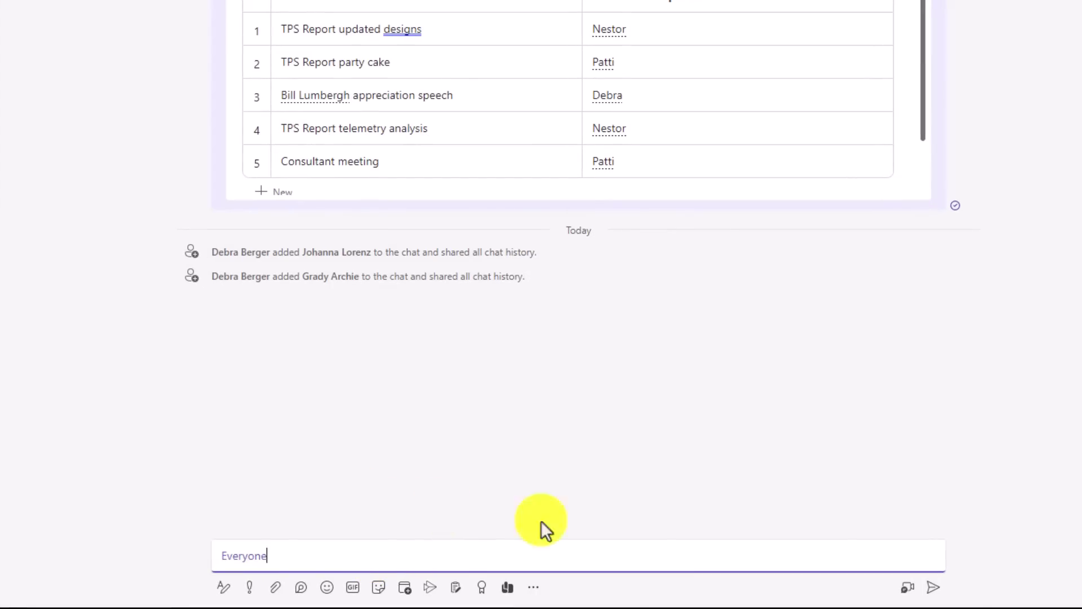
type("Hey folks - let's finish up the Loop component")
left_click(934, 587)
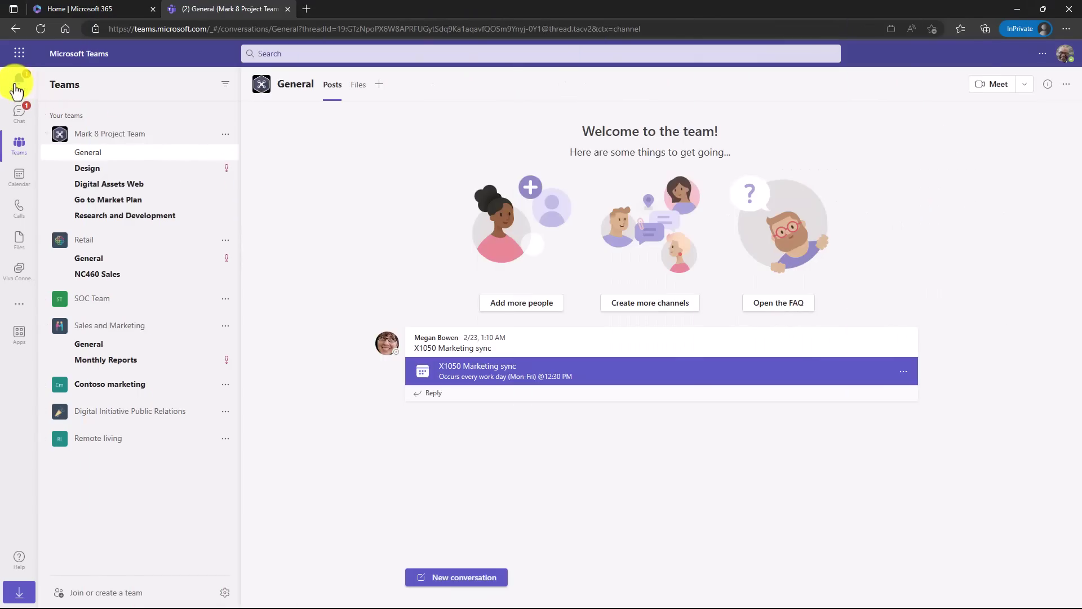
left_click(17, 87)
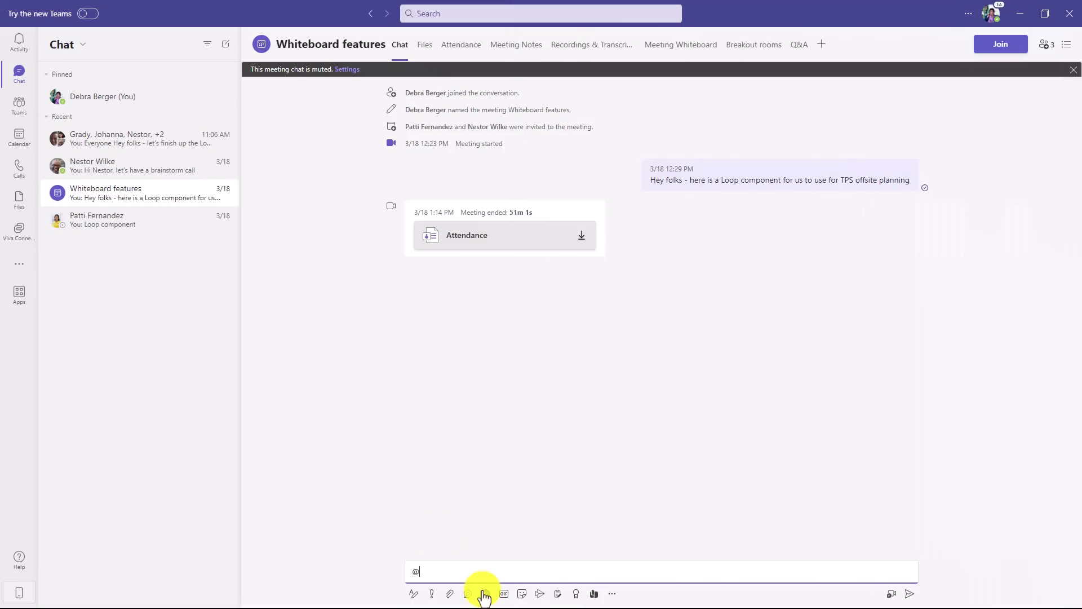
Step: Insert an Everyone mention in a new message in the Whiteboard features meeting chat
type("Everyone")
key("Return")
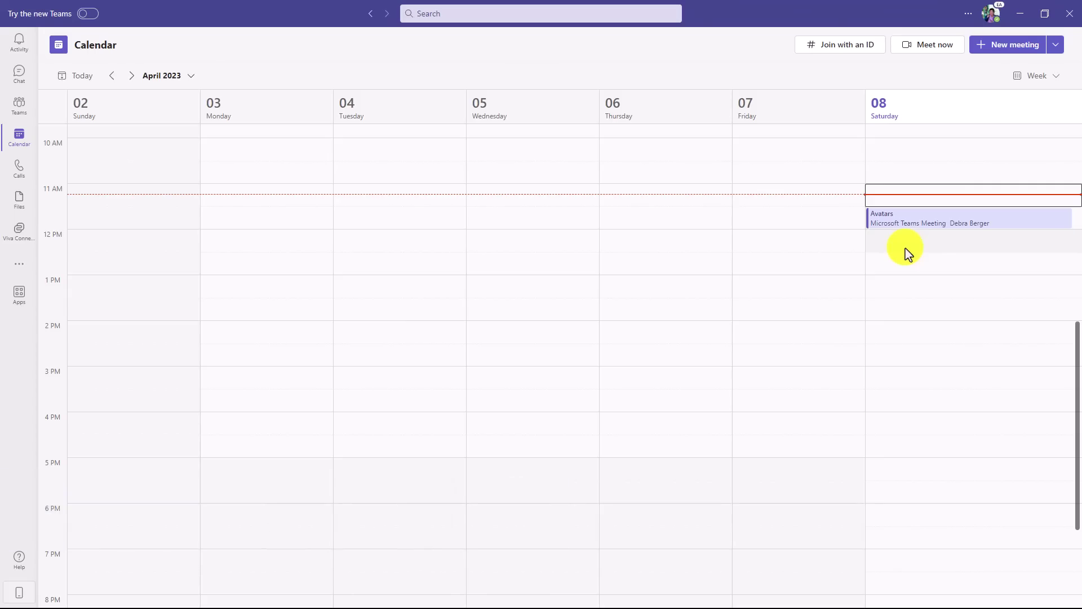
Step: Open the Avatars meeting from the calendar, show its avatar options before joining, and join the meeting
left_click(990, 222)
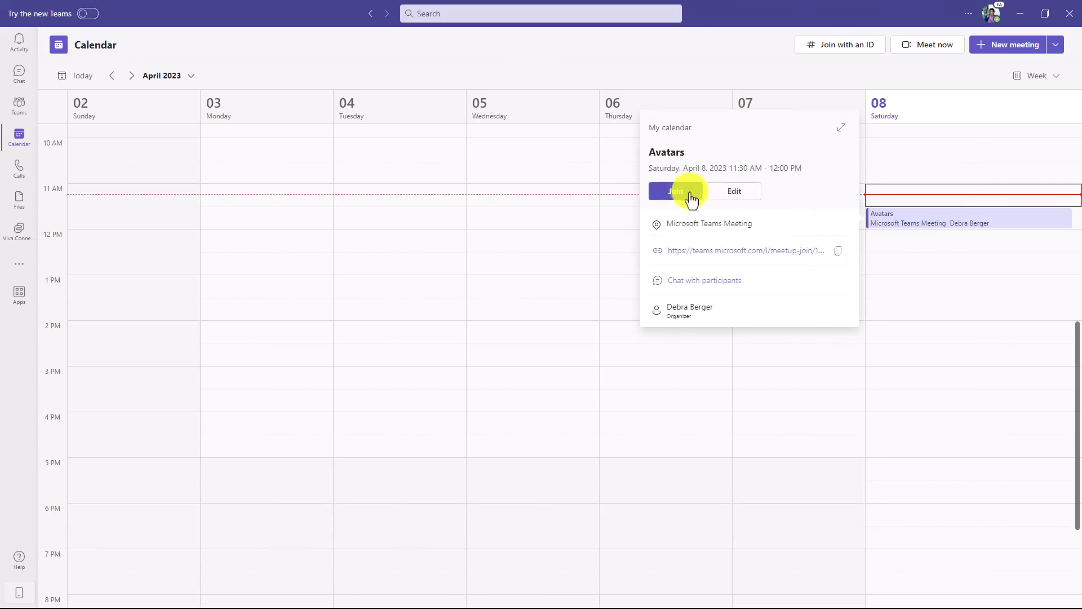
left_click(687, 192)
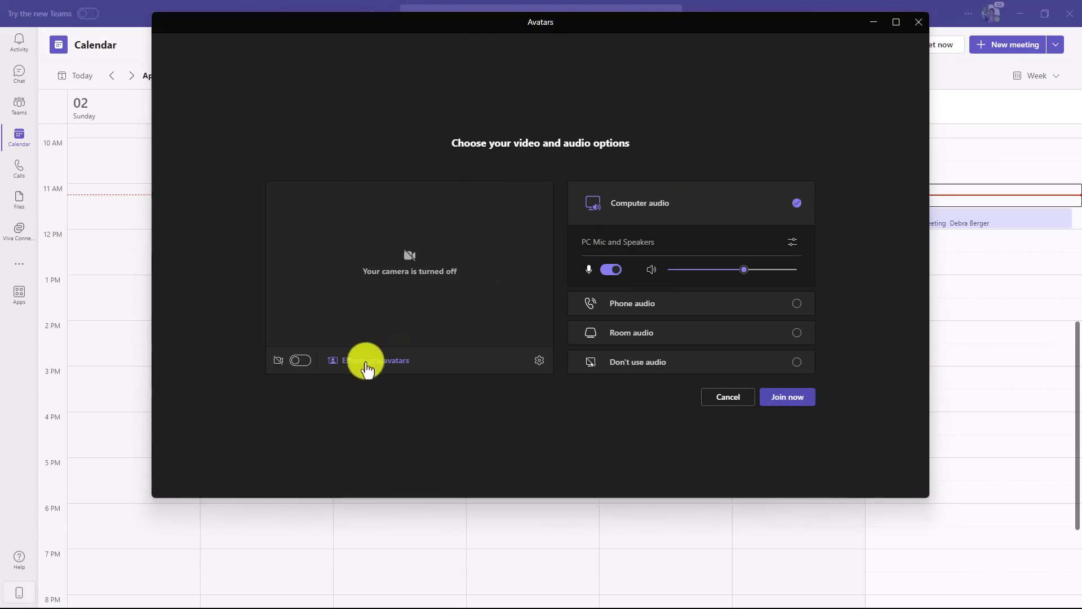
left_click(385, 363)
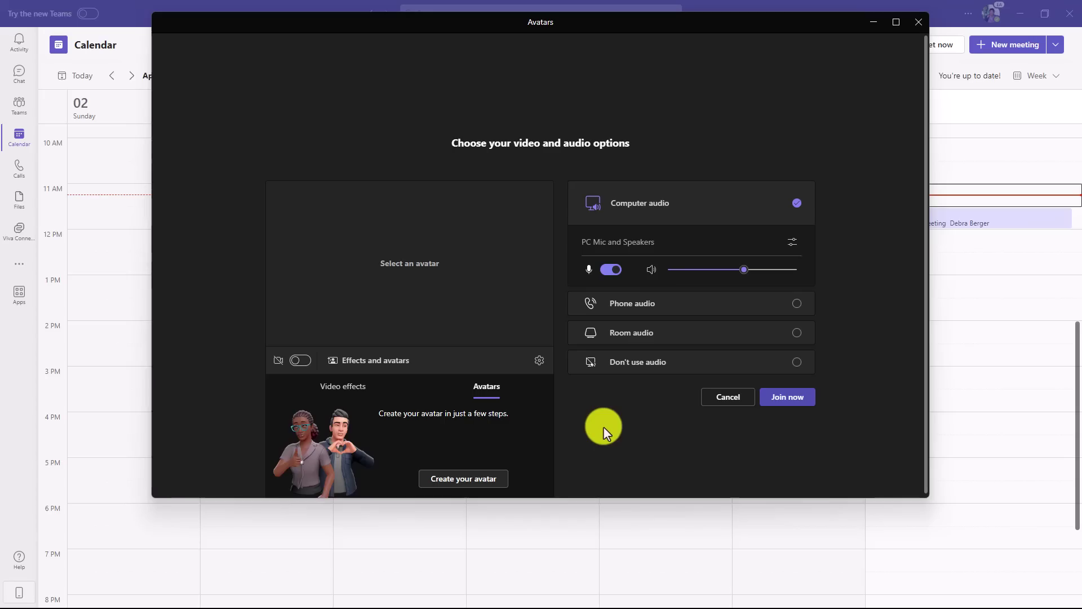
left_click(796, 397)
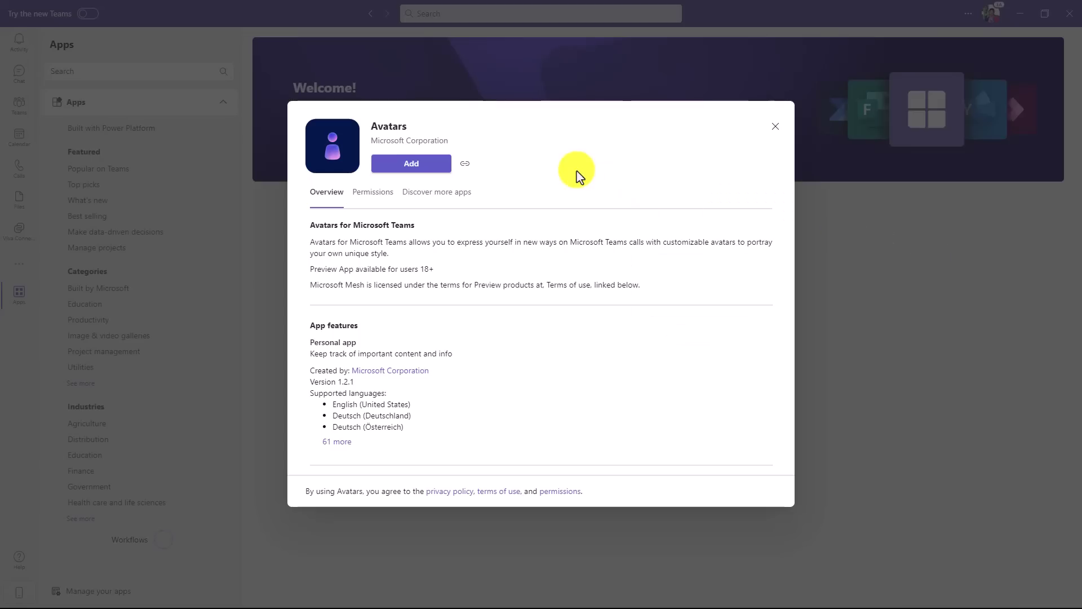
Step: Add the Avatars app to Teams and start creating an avatar
left_click(405, 165)
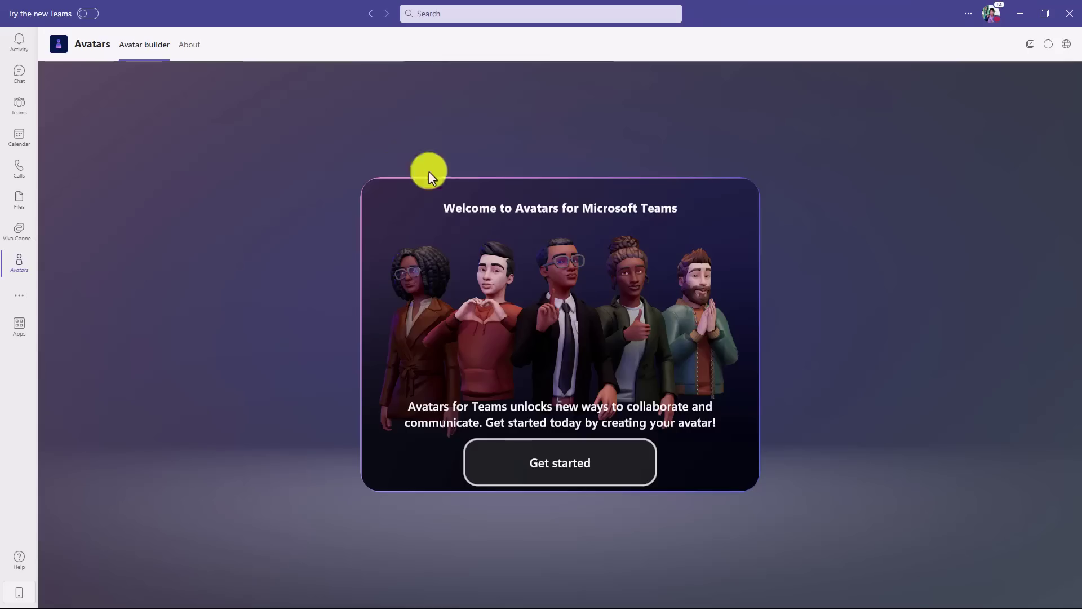
left_click(572, 464)
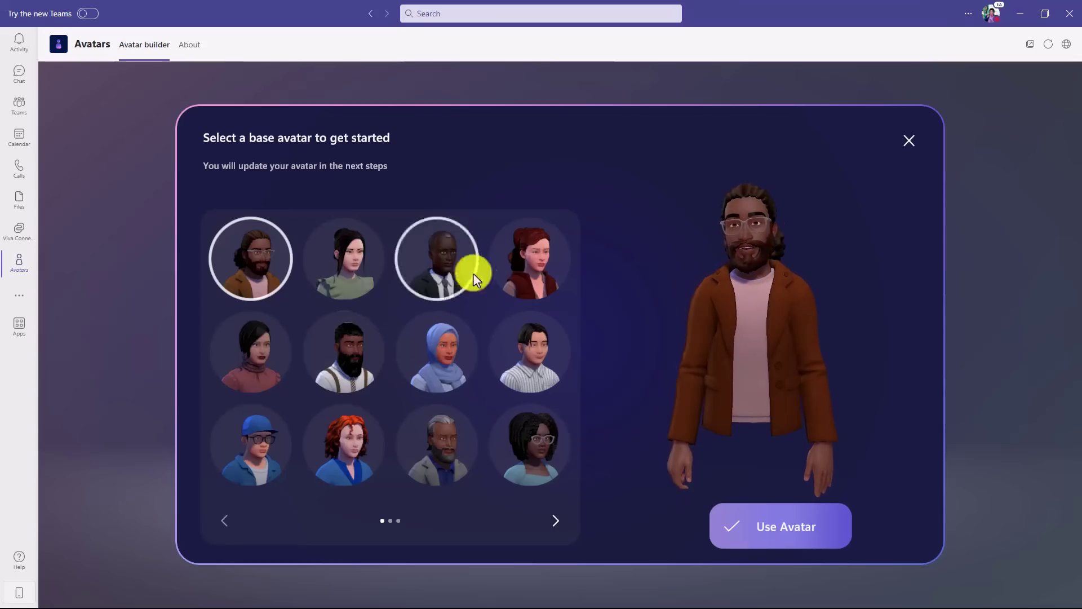
Step: Browse the base avatars and use the grey-haired man in a dark suit and red tie
left_click(555, 521)
left_click(552, 522)
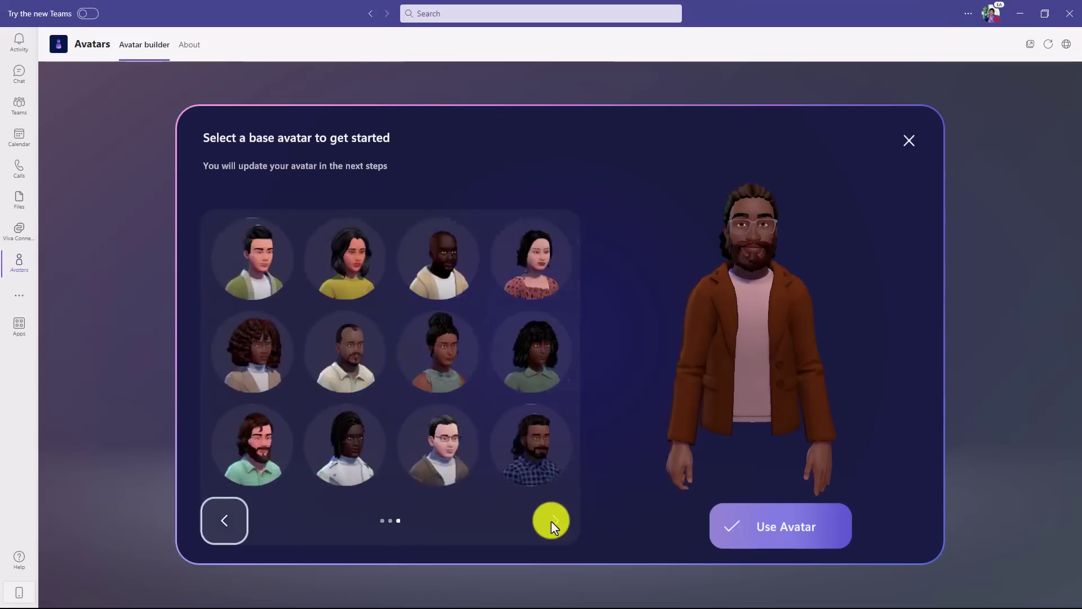
left_click(225, 526)
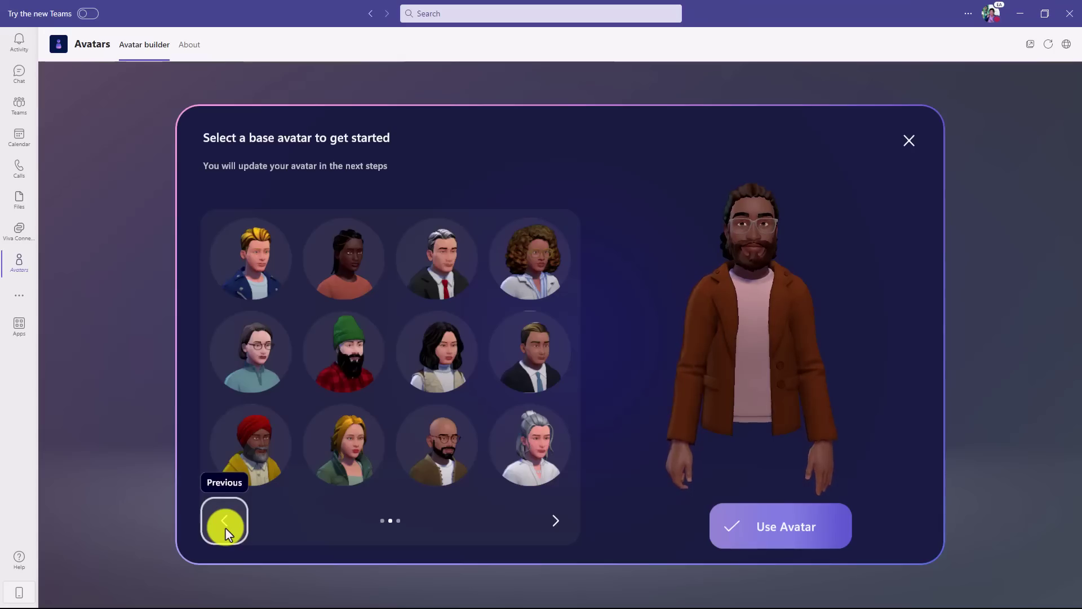
left_click(224, 527)
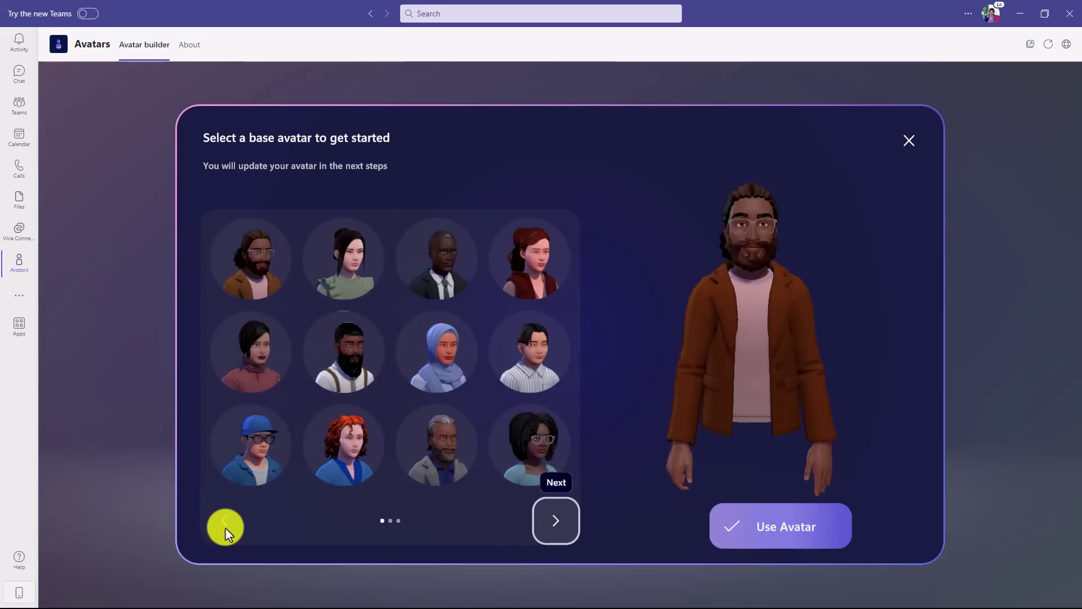
left_click(555, 520)
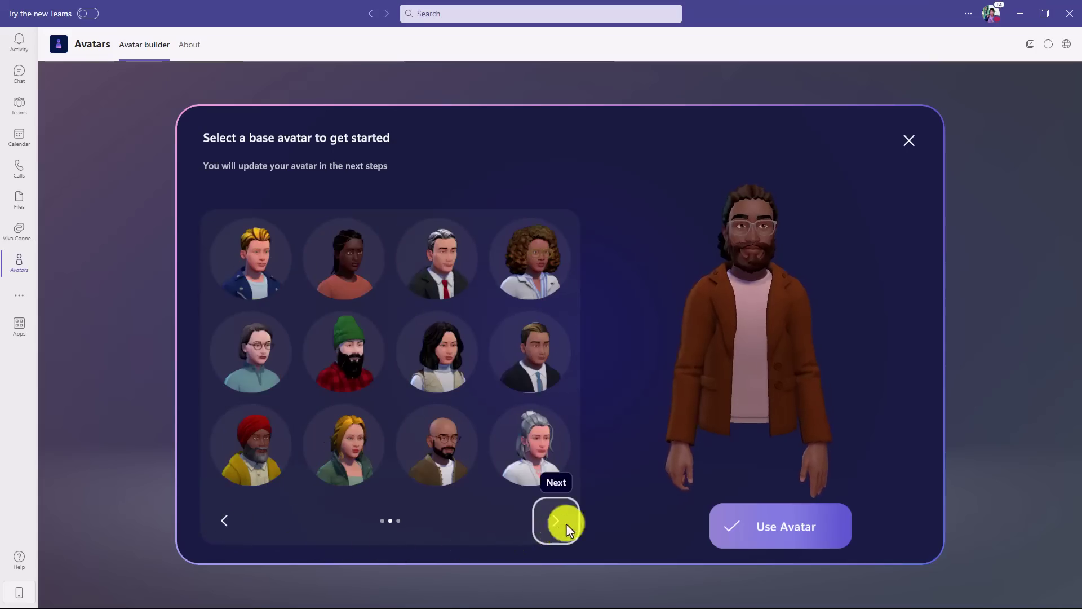
left_click(432, 274)
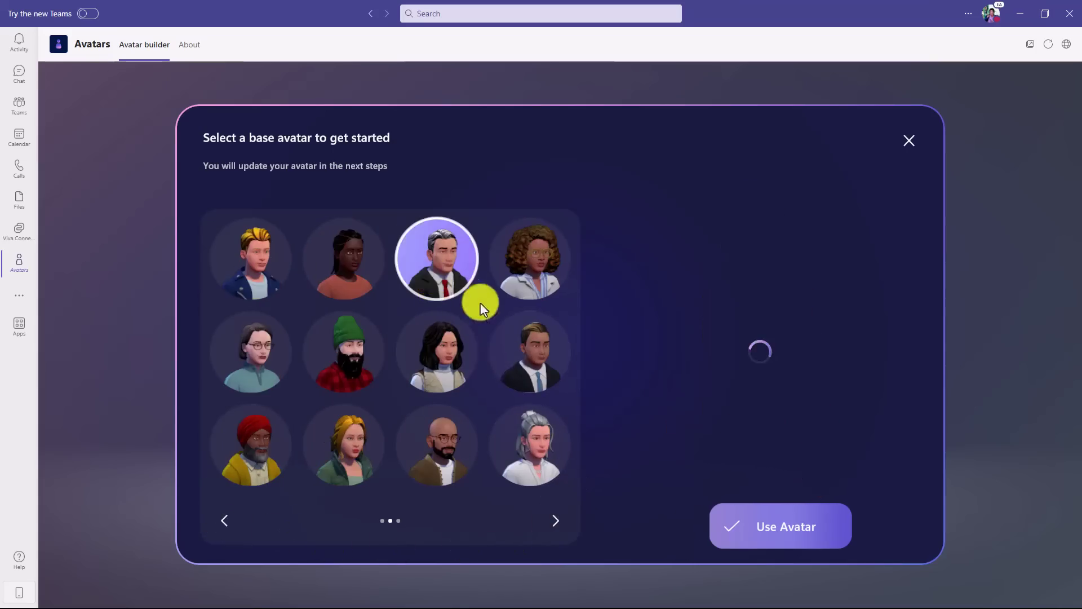
left_click(793, 527)
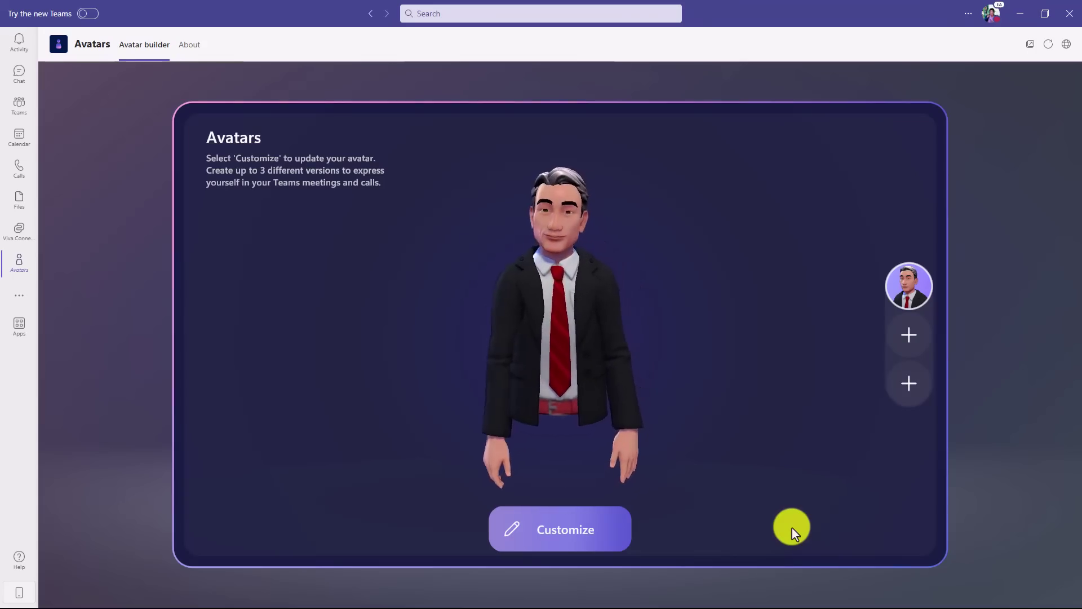
Step: Start customizing the avatar, trying body shapes and choosing the last shape in the first row
left_click(557, 533)
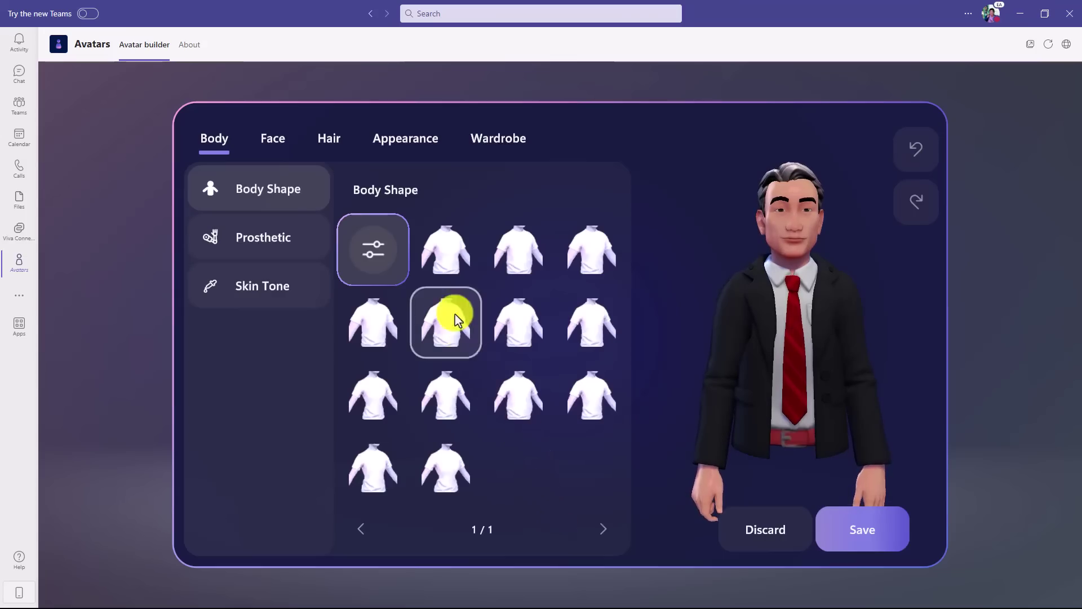
left_click(455, 390)
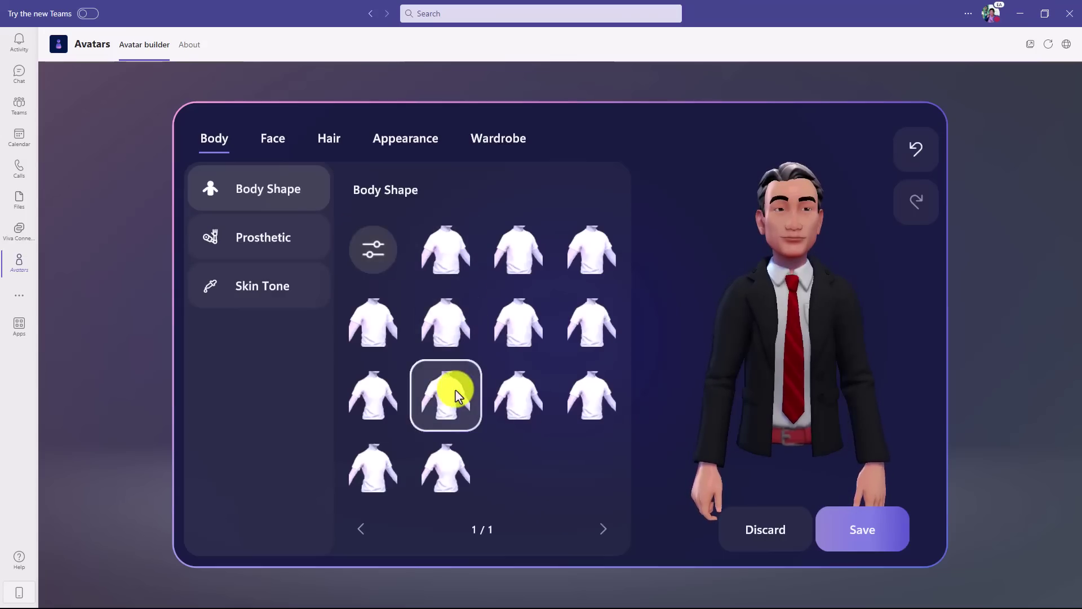
left_click(591, 263)
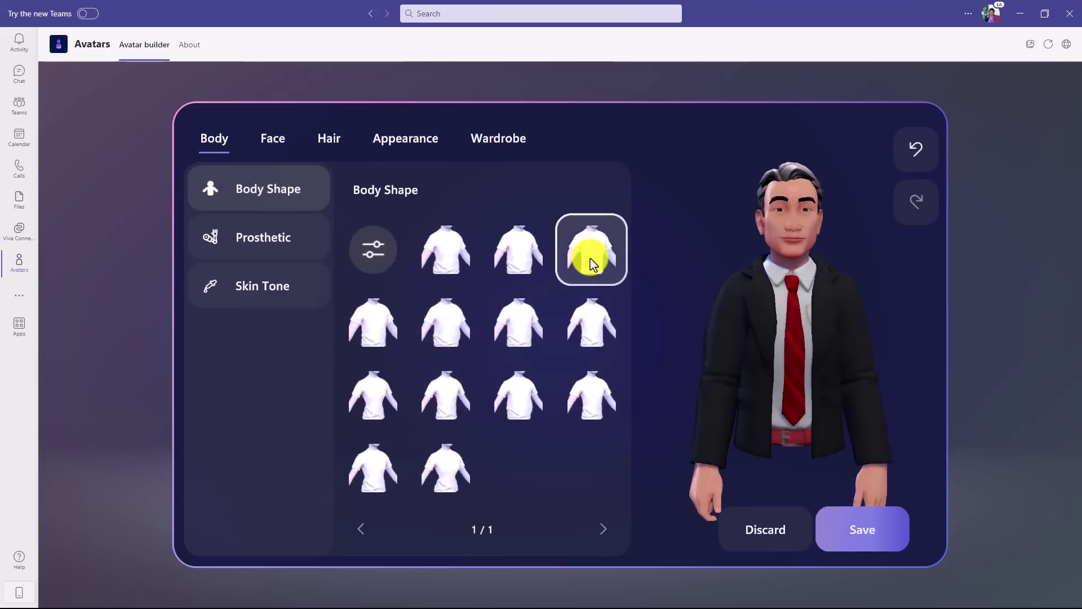
Step: Choose the second body shape in the first row and customize it, lowering Abdomen and raising Waist to just past the middle
left_click(527, 260)
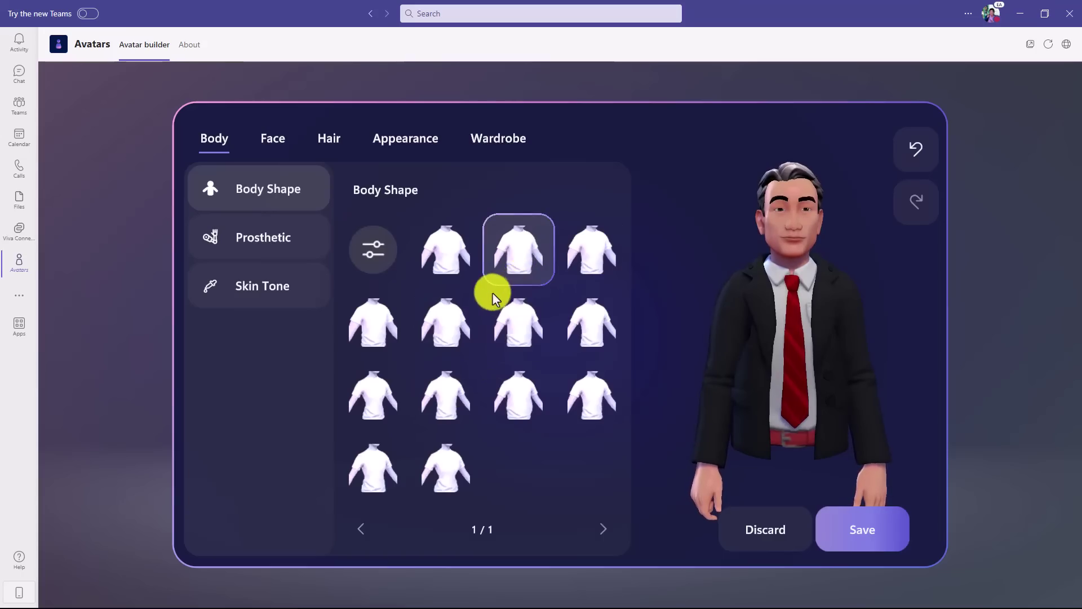
left_click(370, 252)
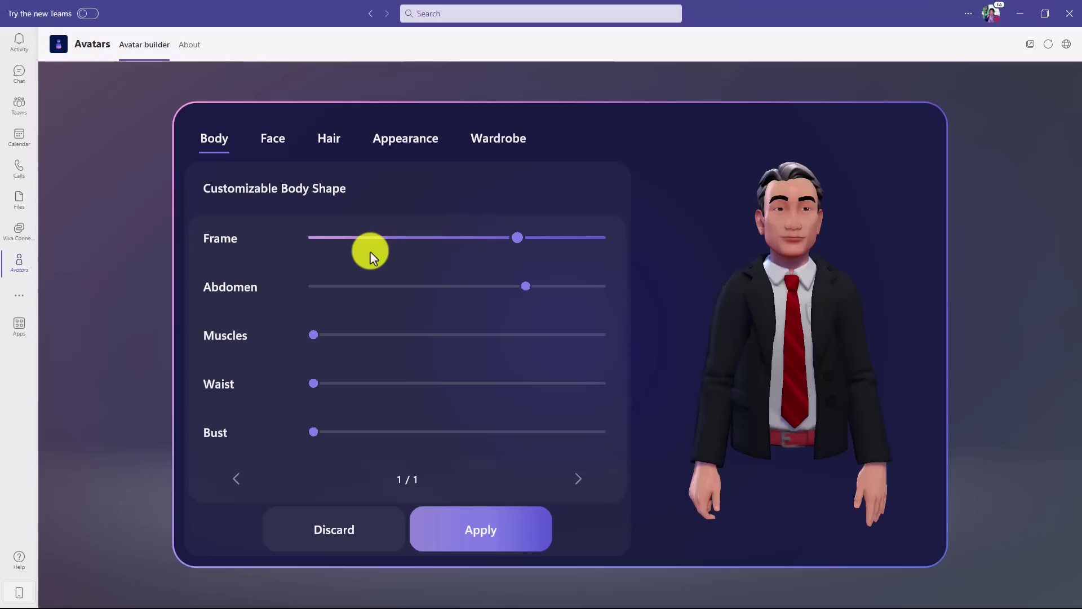
left_click(518, 287)
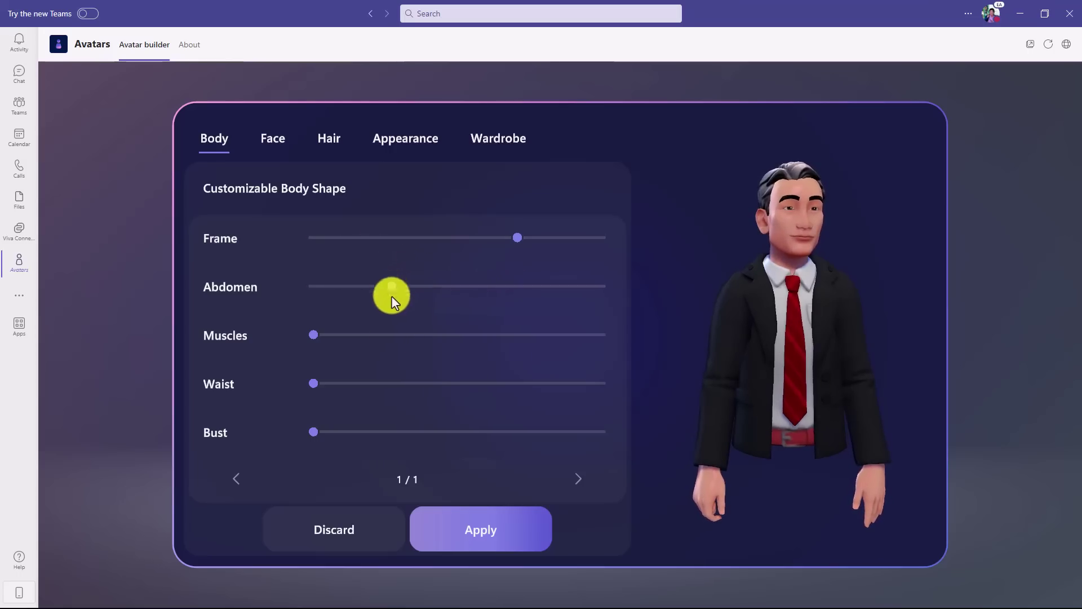
left_click(327, 385)
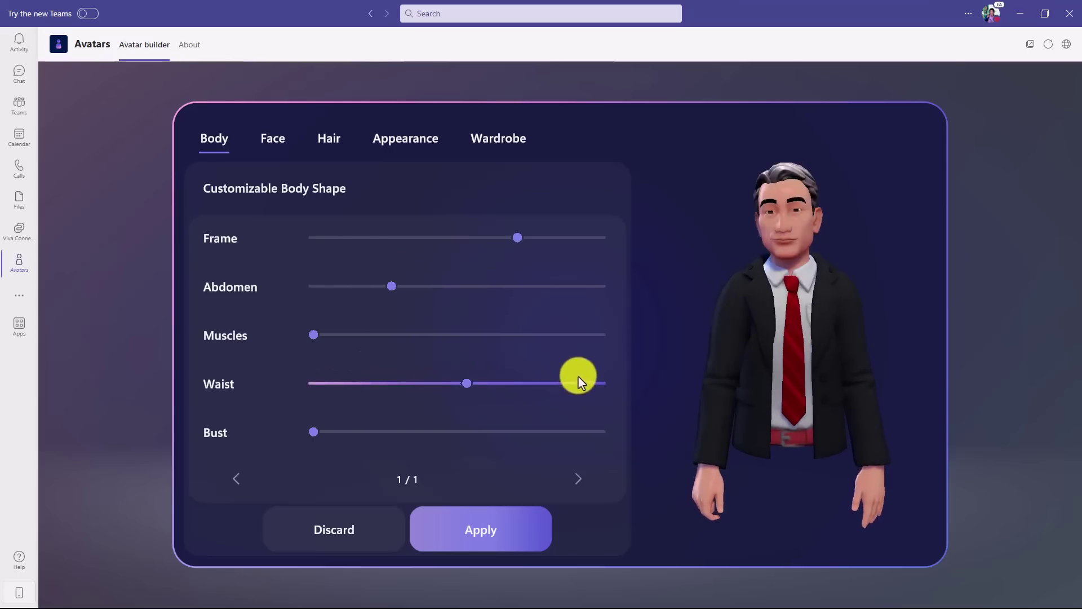
left_click_drag(579, 376, 481, 389)
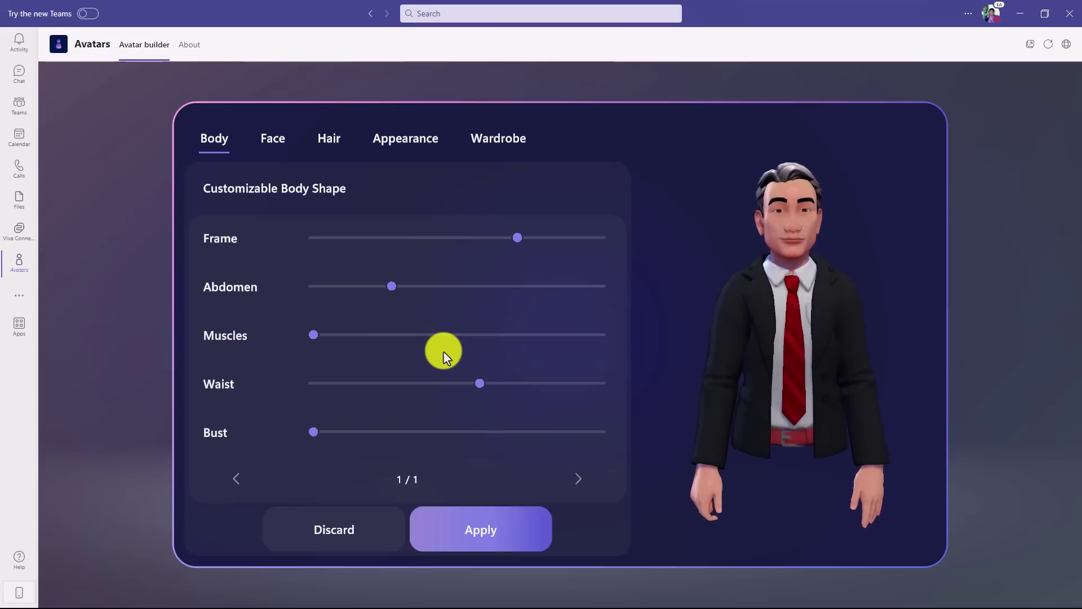
Step: Try several face shapes for the avatar and choose the second shape in the second row
left_click(276, 145)
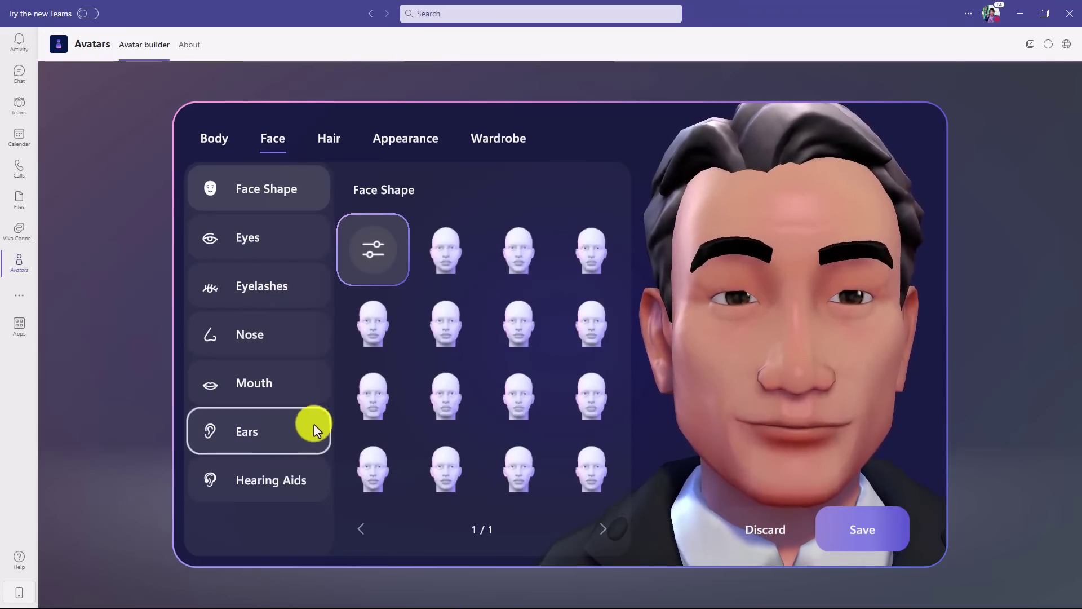
left_click(515, 331)
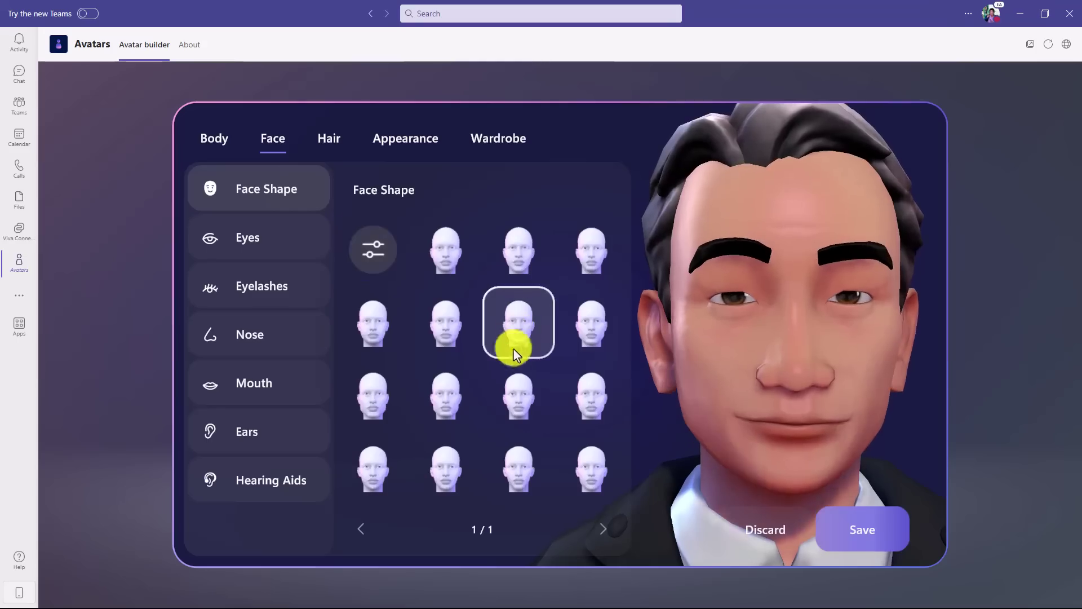
left_click(519, 402)
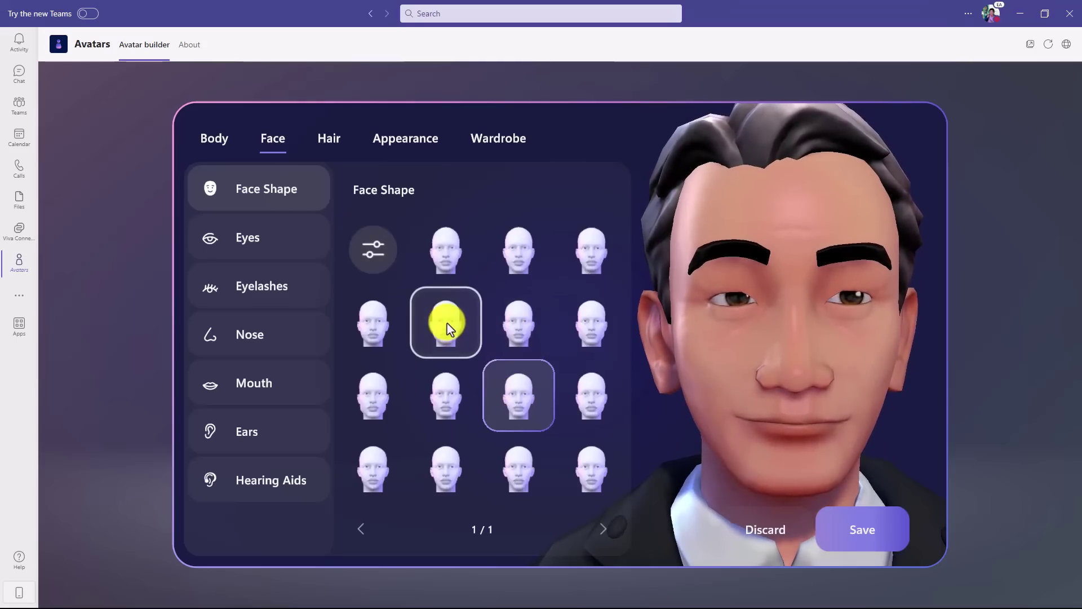
left_click(419, 296)
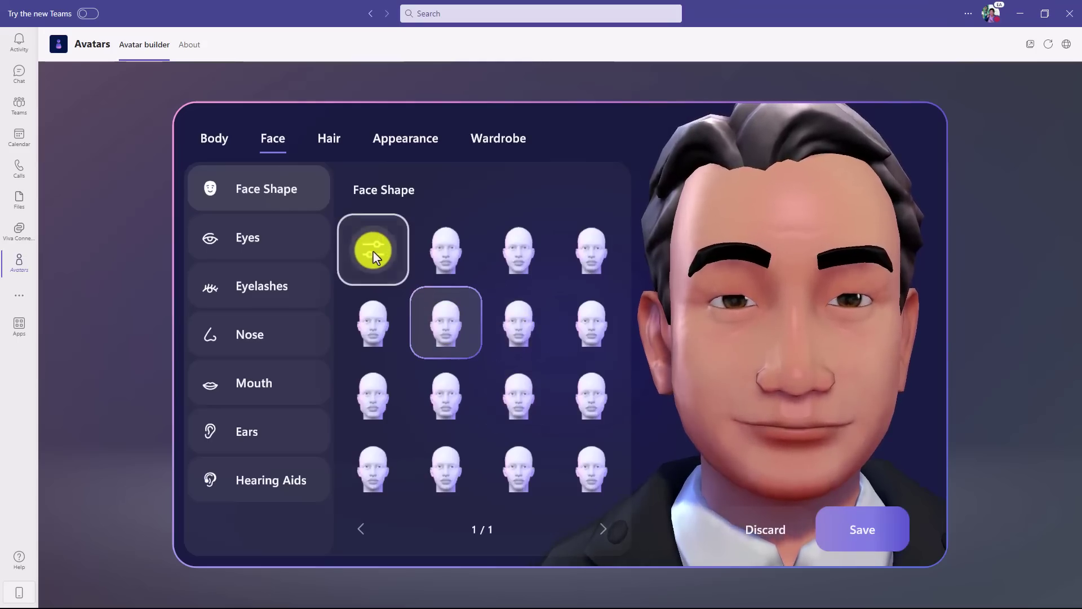
Step: Examine the four pages of customizable face shape settings, covering head, cranium, jaw, chin and cheeks, and return to the first page
left_click(373, 251)
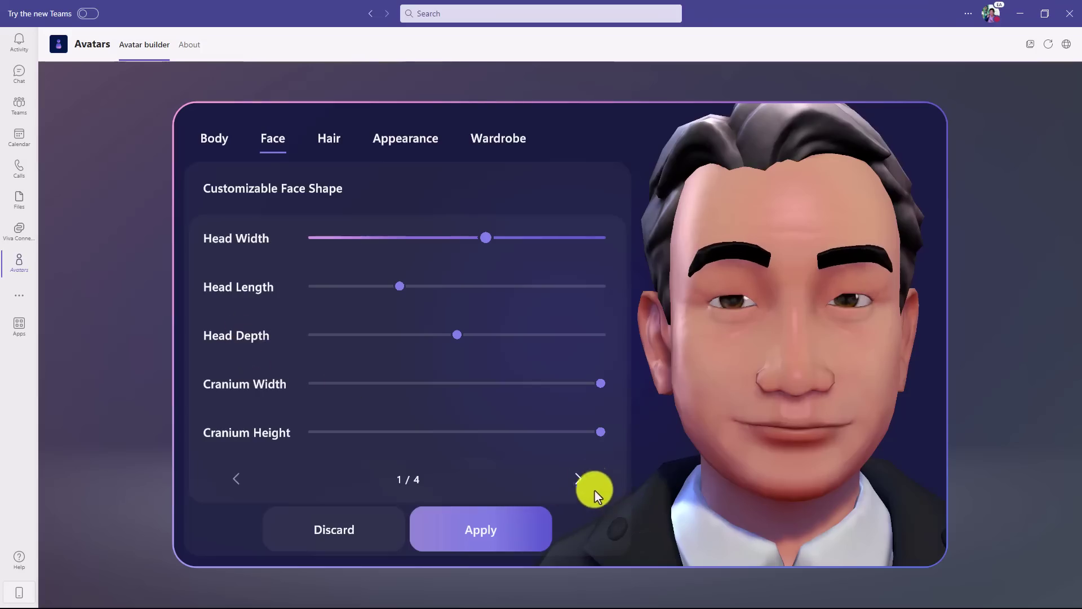
left_click(579, 479)
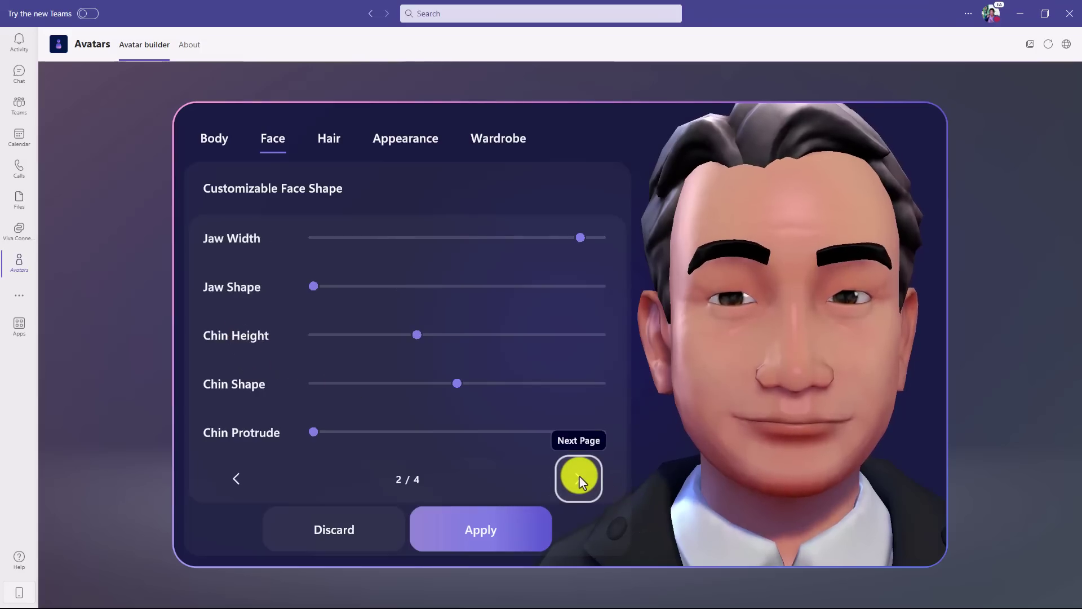
left_click(579, 478)
left_click(579, 479)
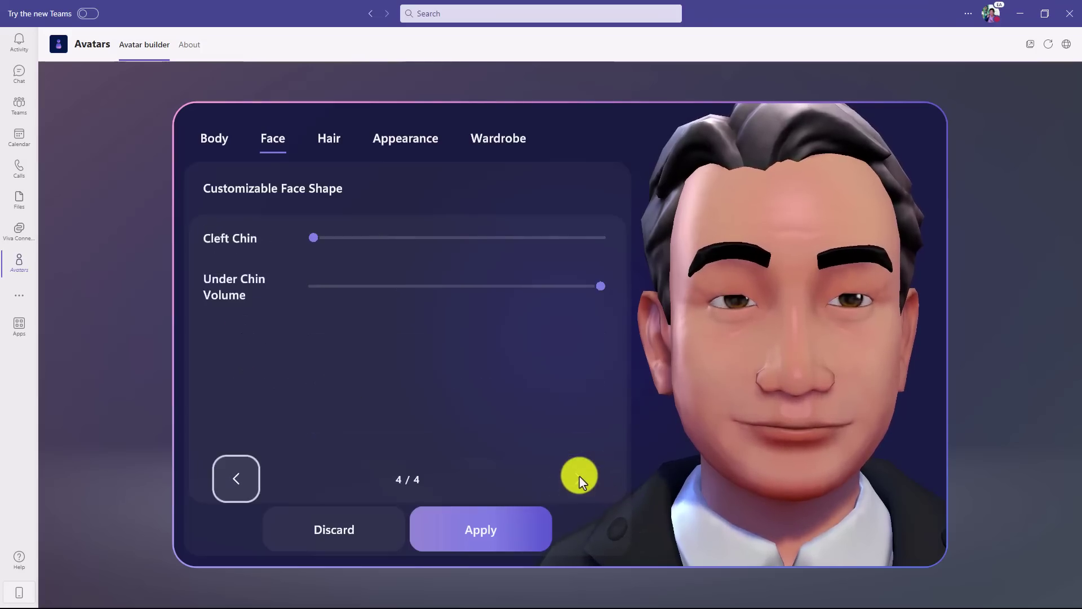
left_click(230, 480)
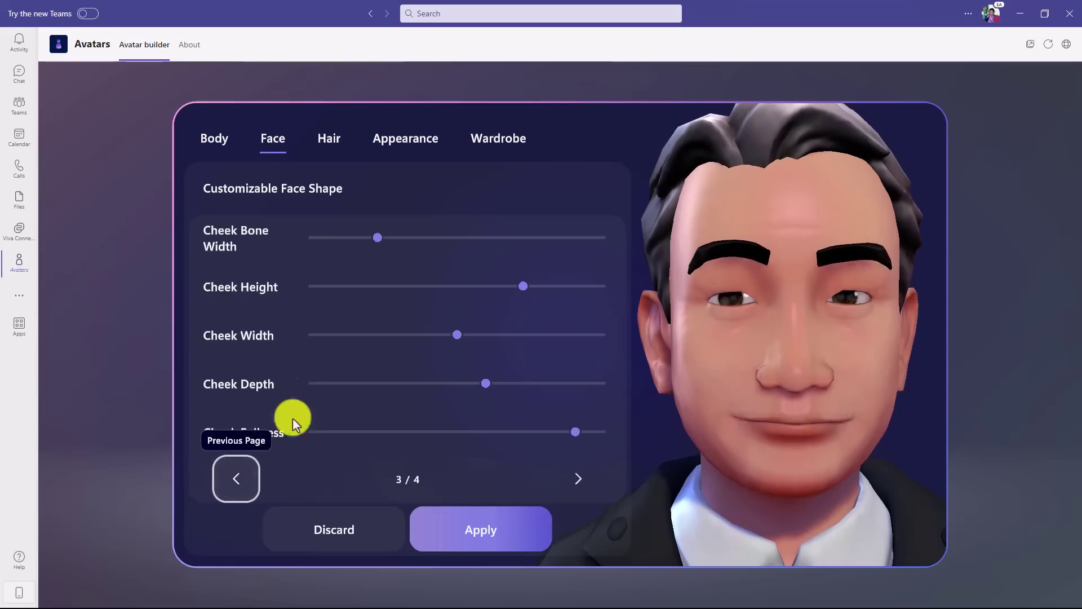
left_click(232, 476)
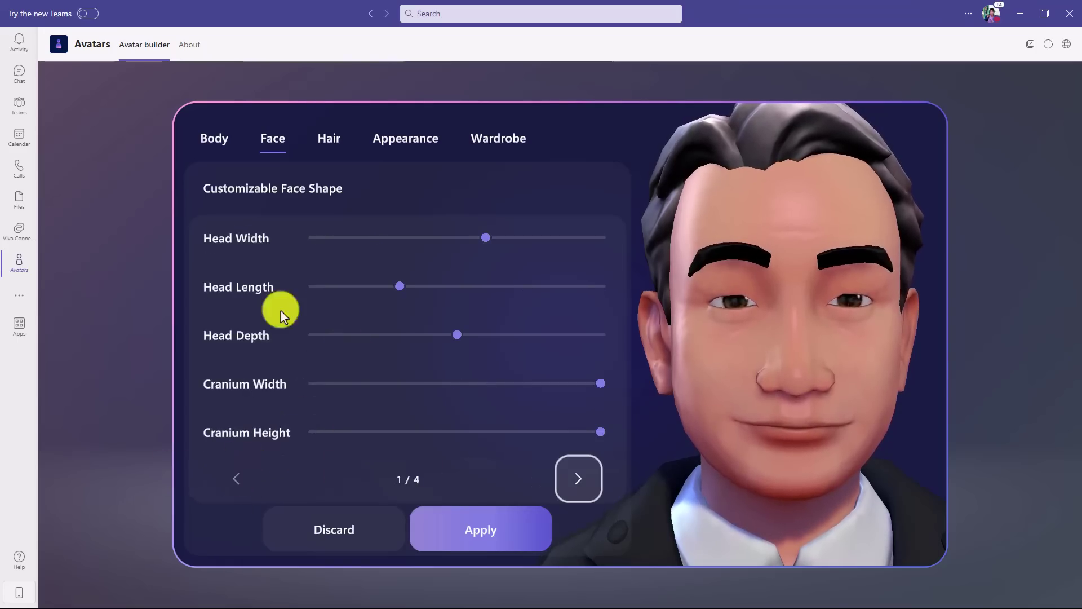
Step: Look through the avatar's hair style, facial hair, eyebrow, lip color, underlayer and outerwear options
left_click(330, 142)
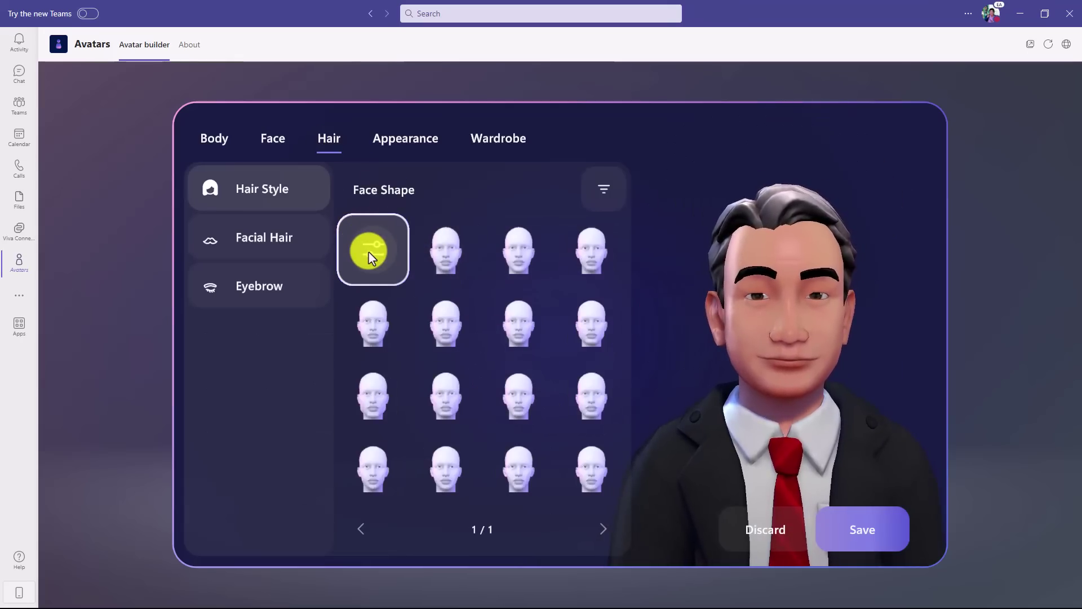
left_click(266, 249)
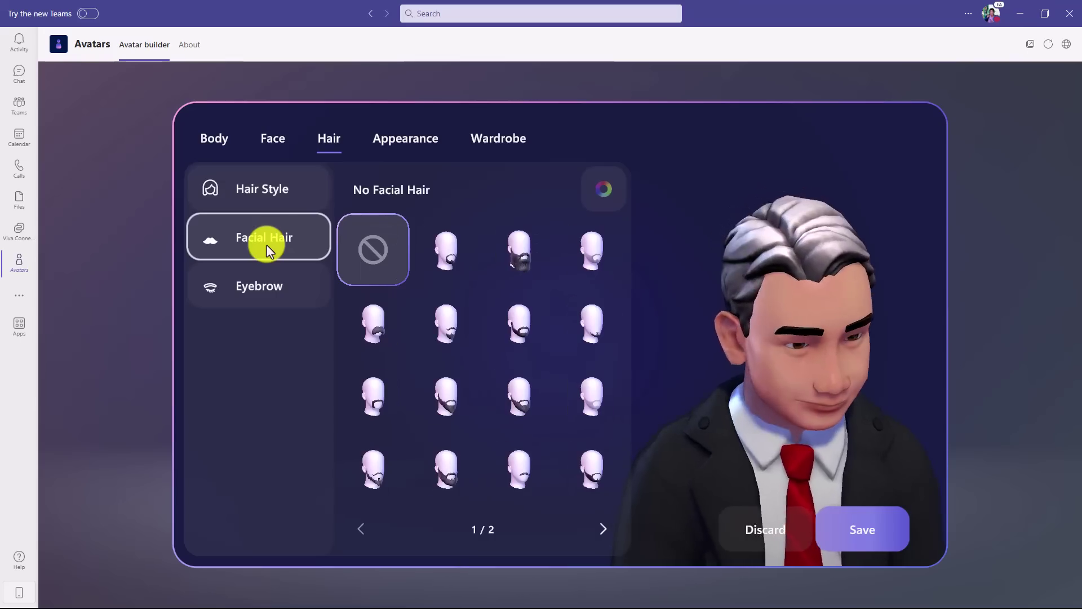
left_click(264, 282)
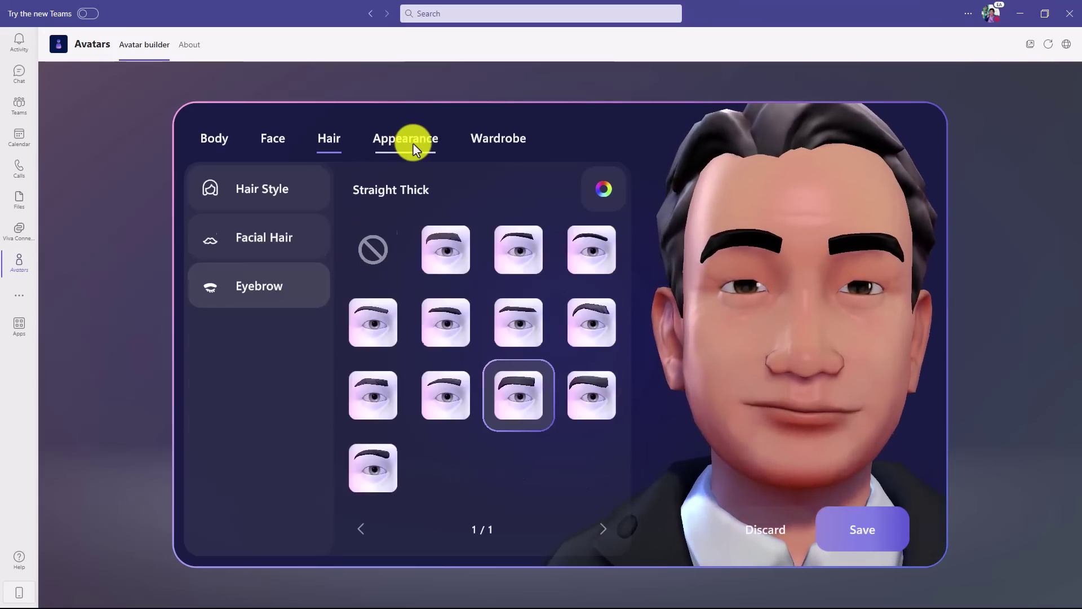
left_click(413, 143)
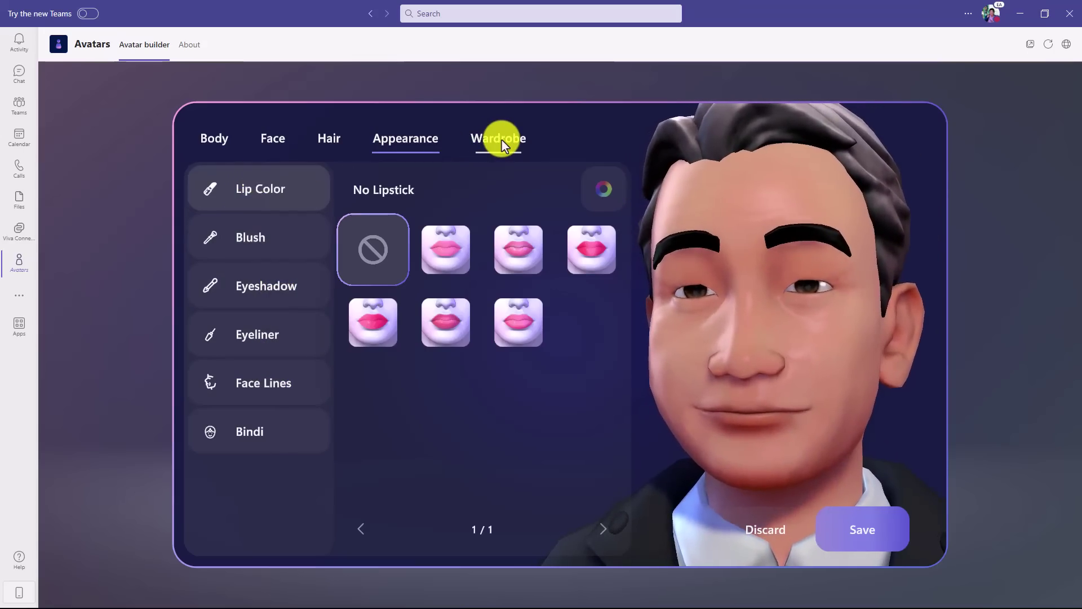
left_click(502, 141)
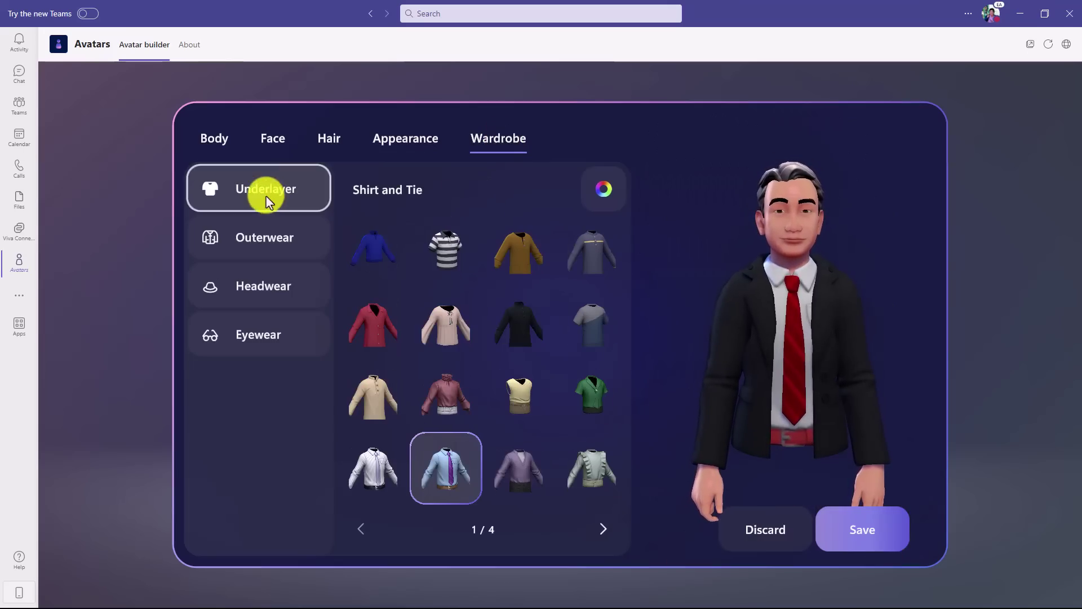
left_click(277, 247)
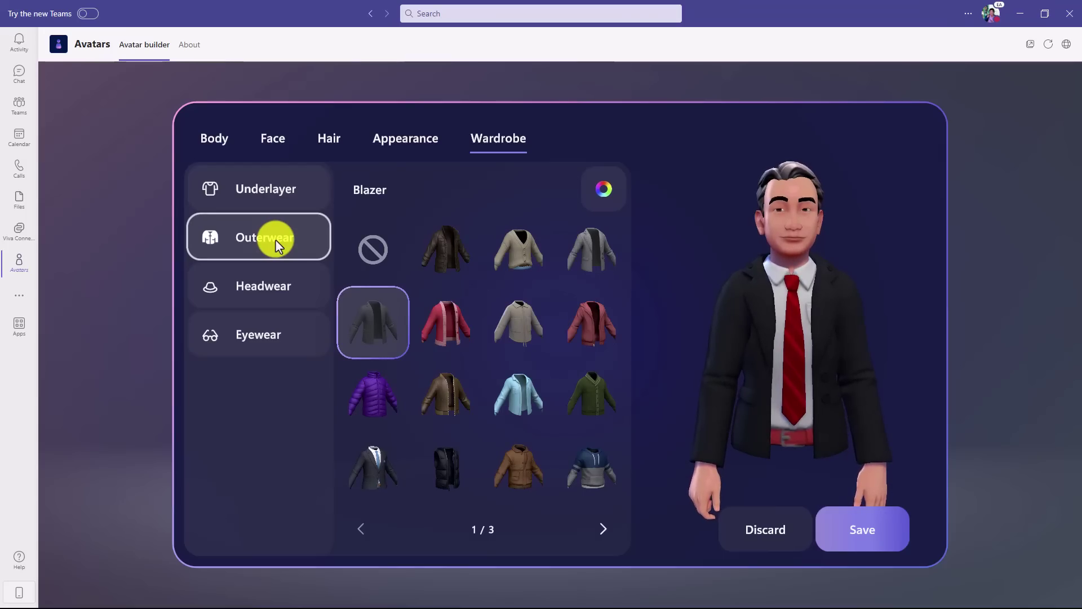
Step: Look at the prosthetic and skin tone options for the avatar's body and discard the avatar customization
left_click(215, 144)
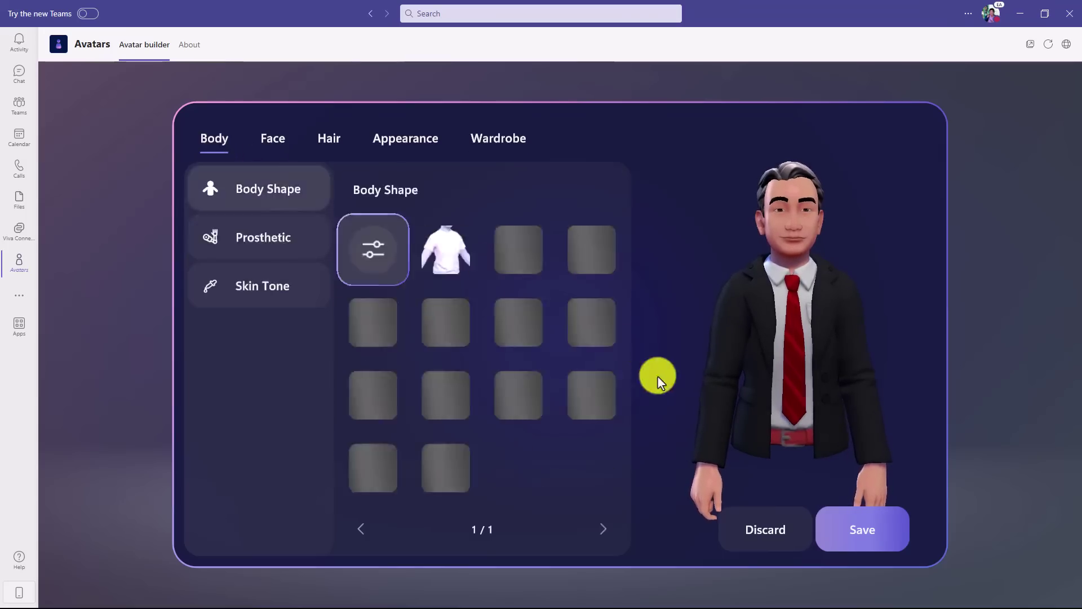
left_click(265, 240)
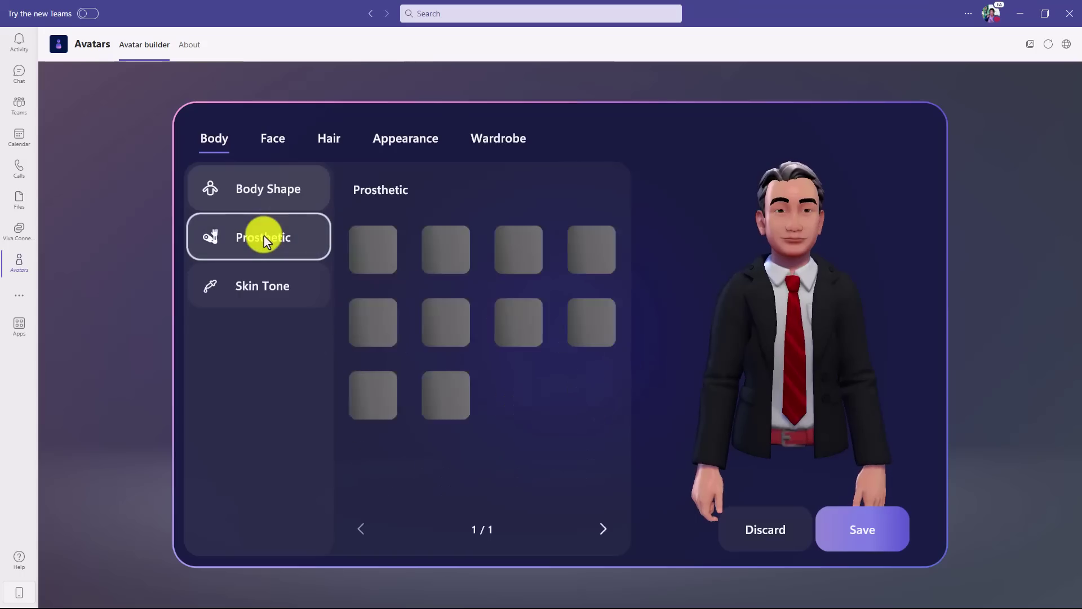
left_click(274, 300)
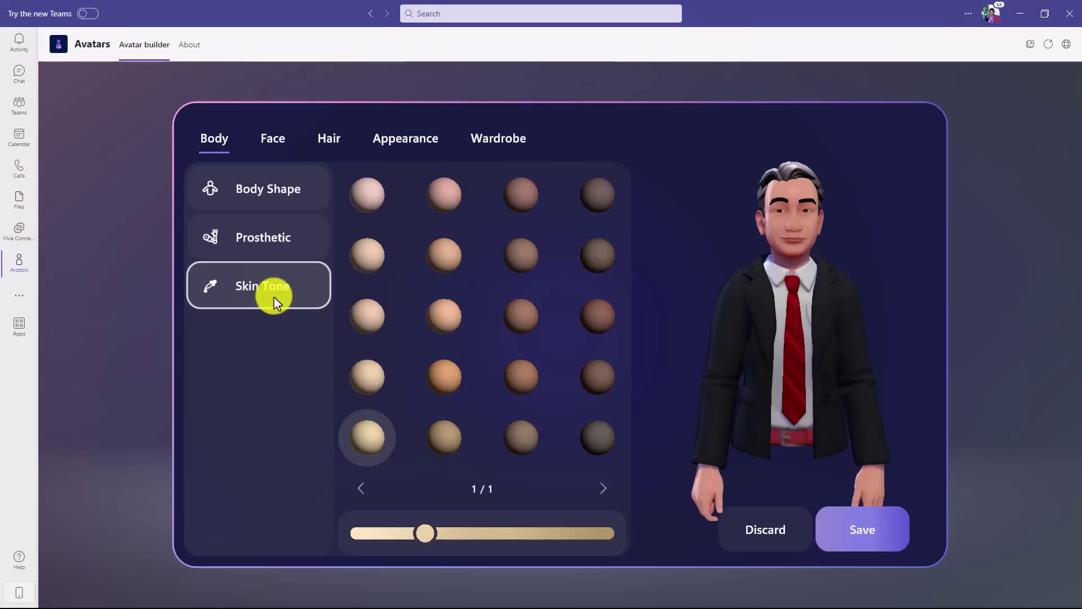
left_click(763, 529)
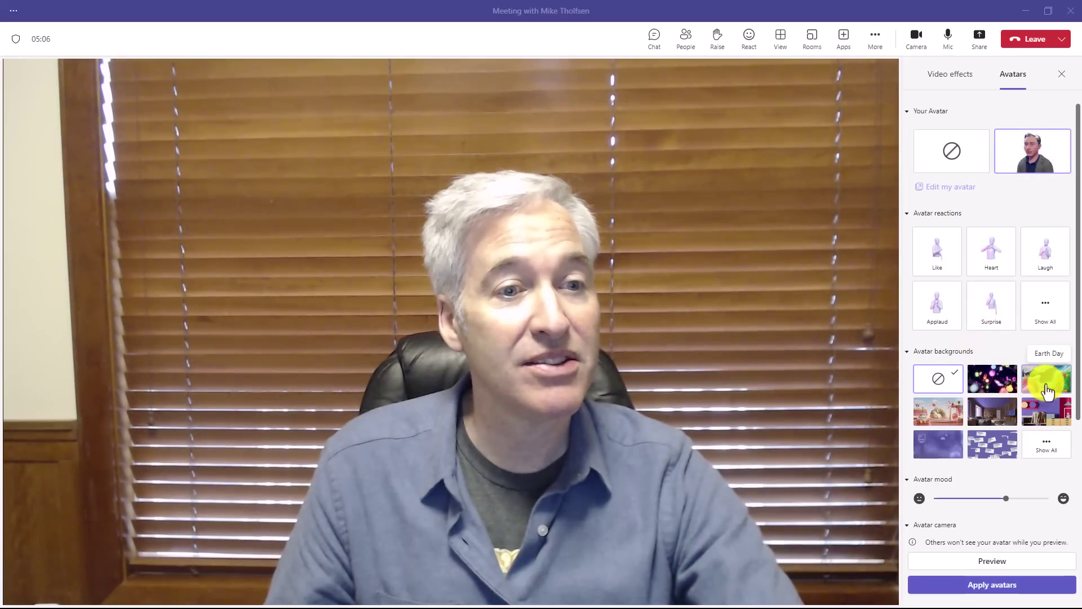
Step: Apply the avatar with the Earth Day background in the meeting and play the Like, Heart and Laugh avatar reactions
left_click(1048, 390)
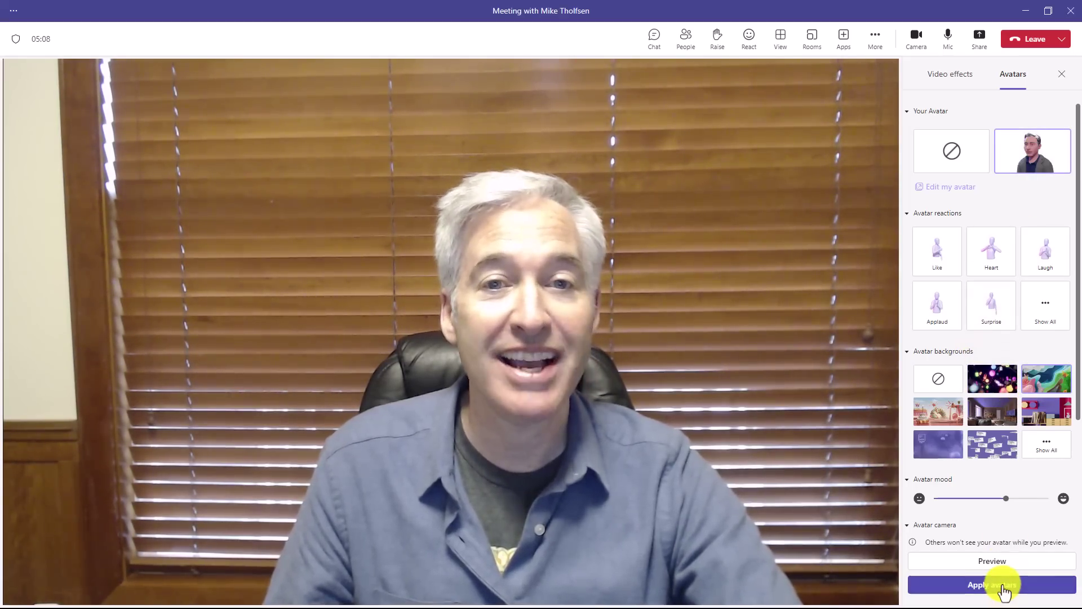
left_click(1002, 585)
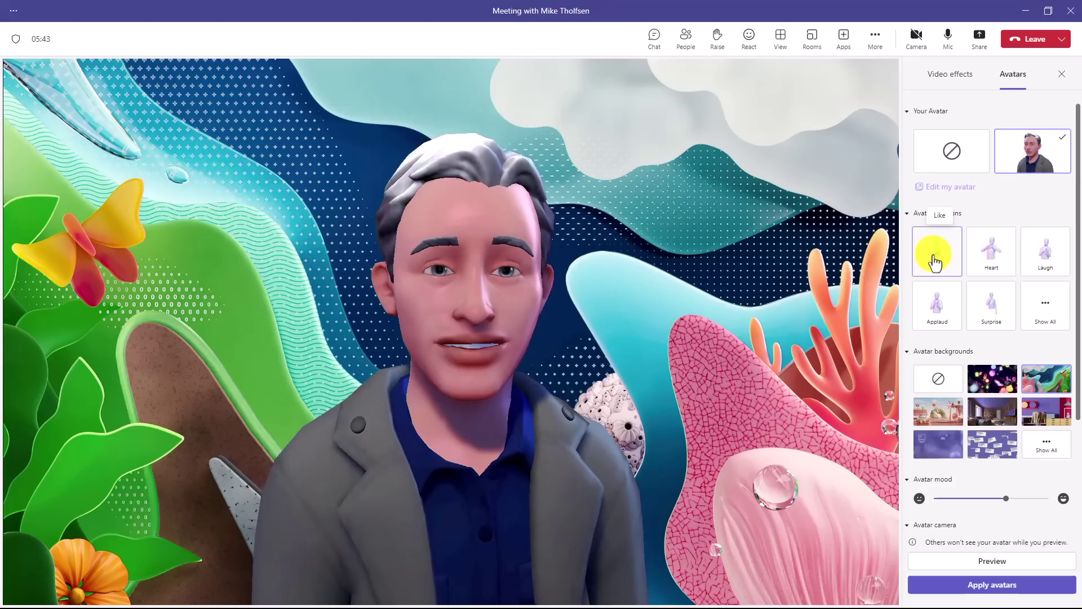
left_click(934, 261)
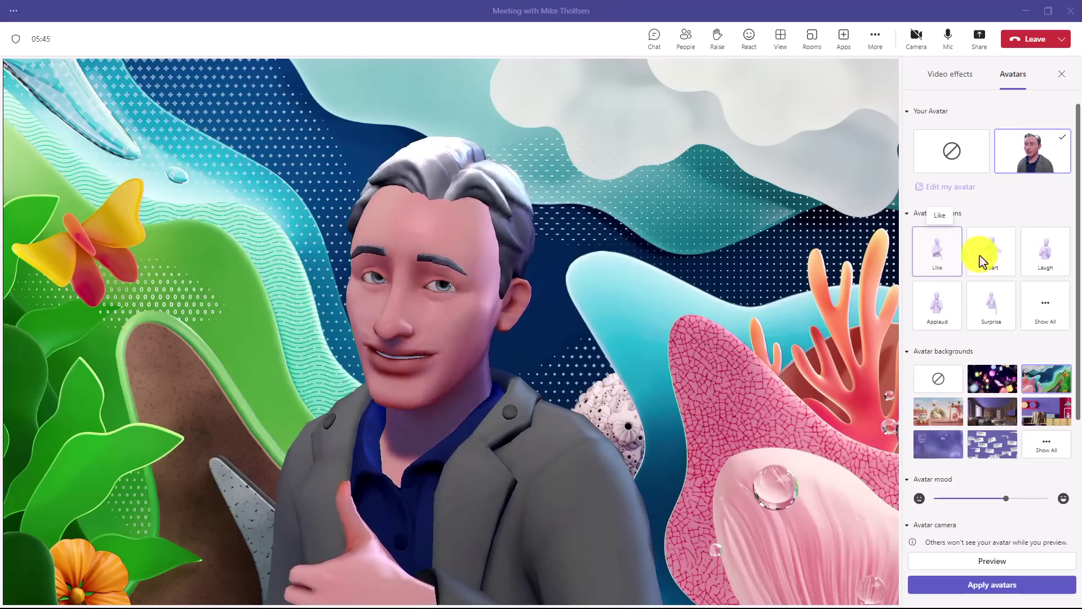
left_click(999, 262)
left_click(1044, 254)
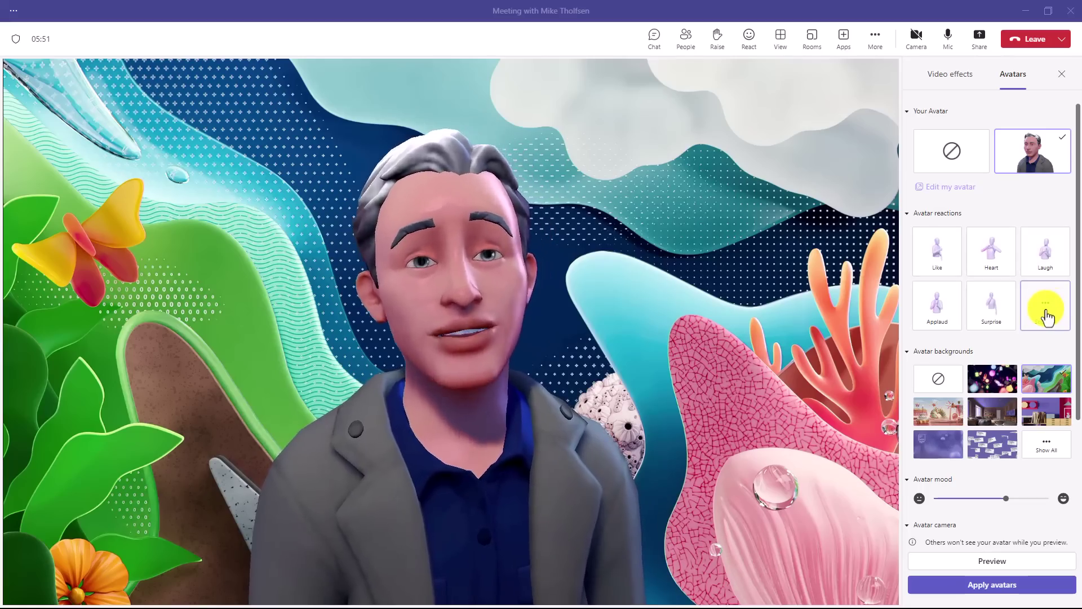
Step: Change the avatar background to Dessert Island and apply it
left_click(943, 419)
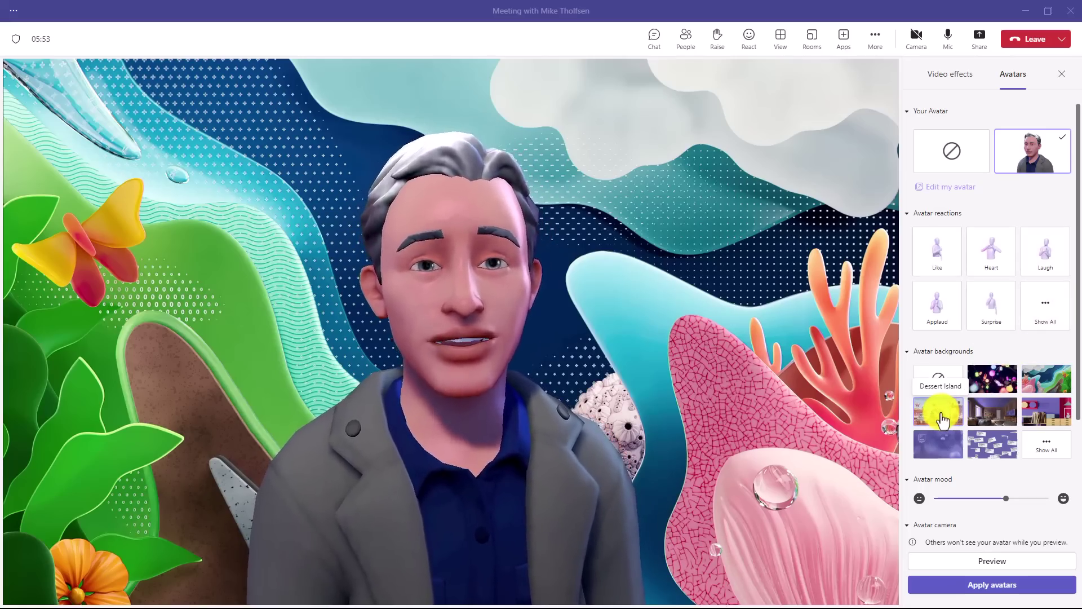
left_click(1017, 589)
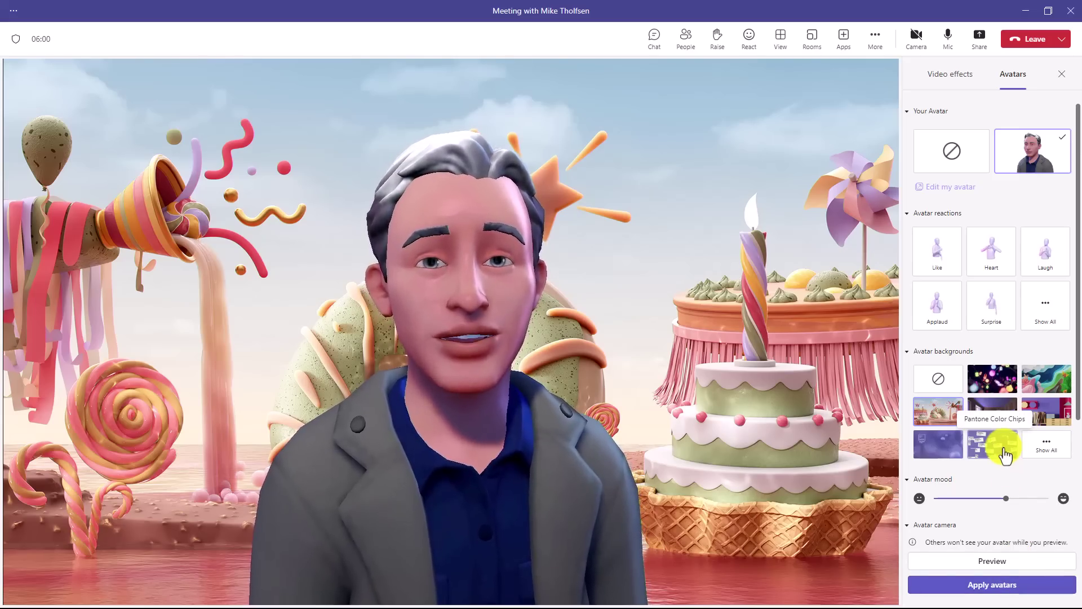
Step: Show all avatar reactions, browse the list, and pin the Aristocrat Bow reaction
left_click(1046, 309)
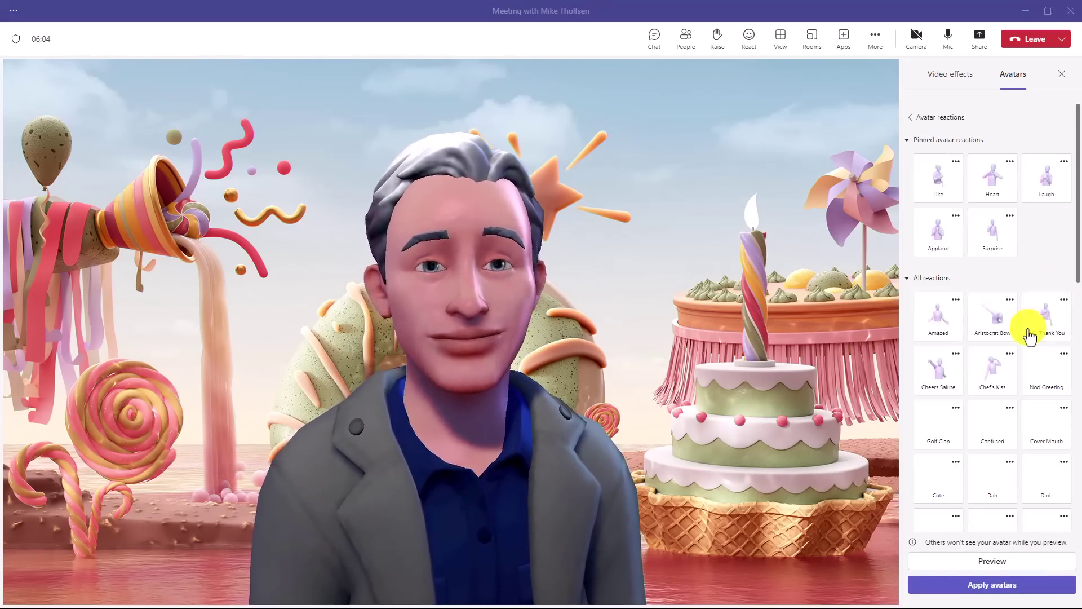
scroll(1016, 361, "down", 3)
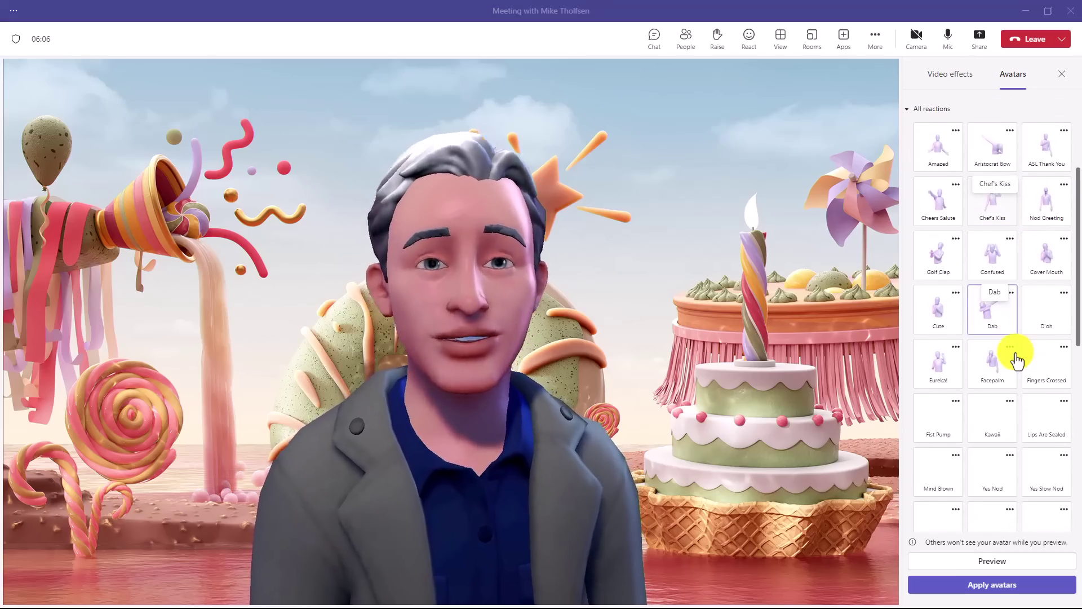
scroll(1016, 361, "up", 3)
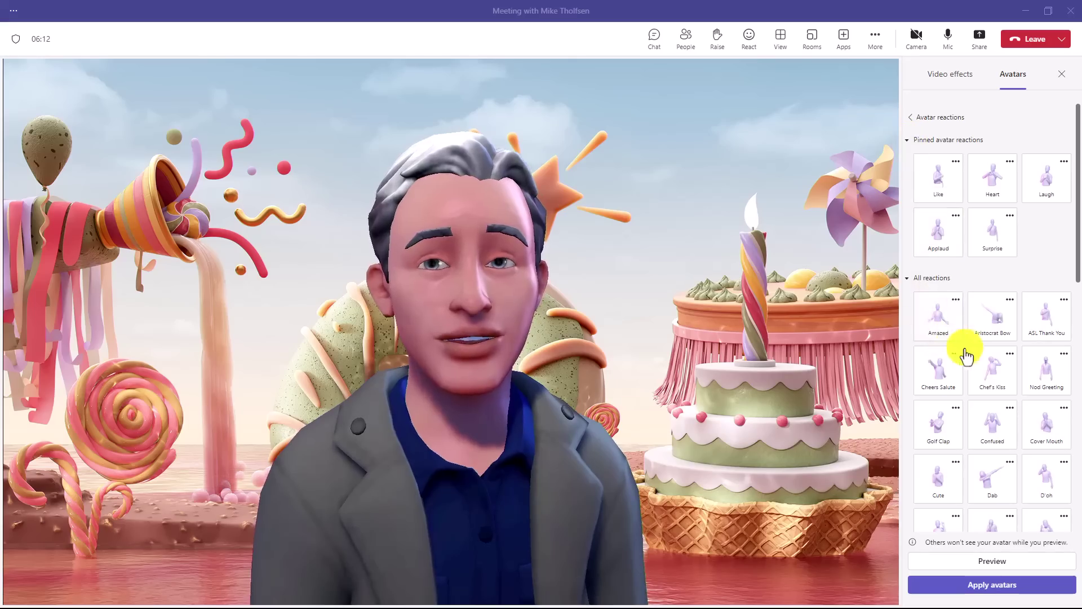
left_click(1012, 309)
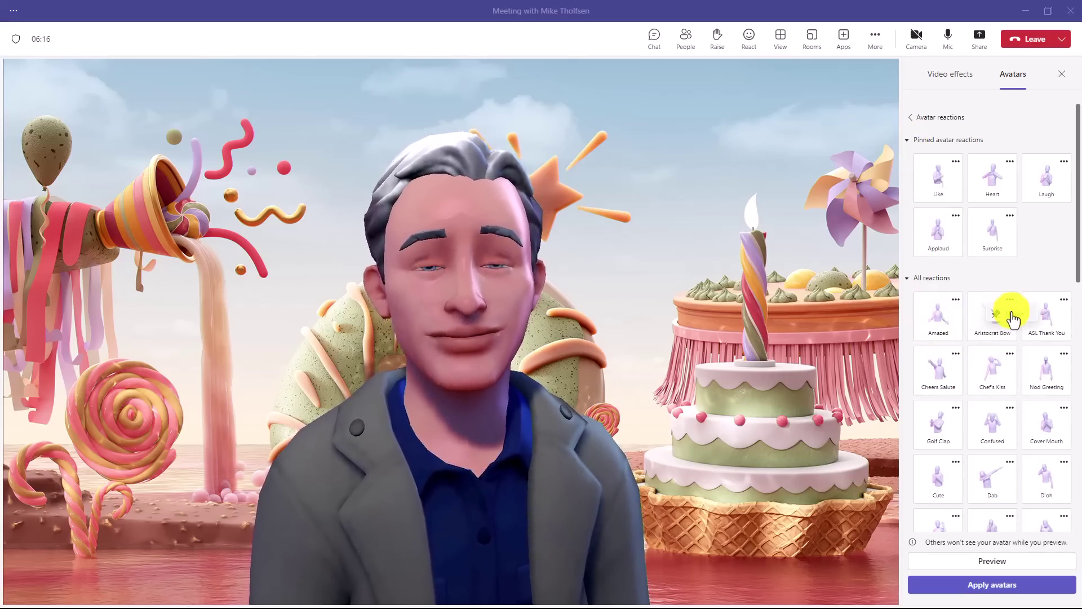
left_click_drag(1013, 318, 1056, 244)
left_click(1056, 244)
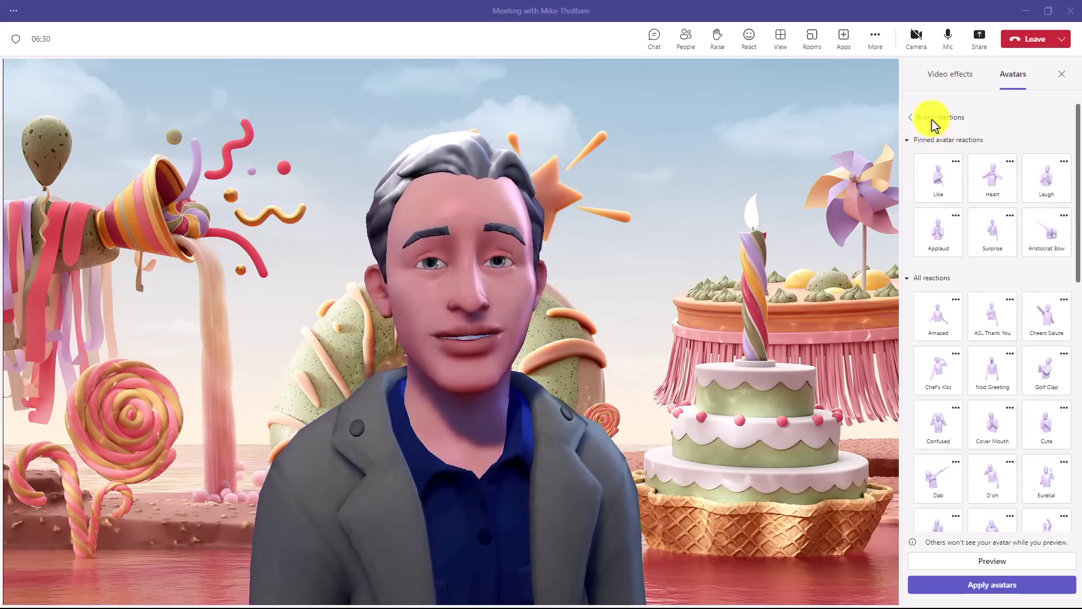
Step: Leave the full avatar reactions list and return to the main avatar settings
left_click(913, 118)
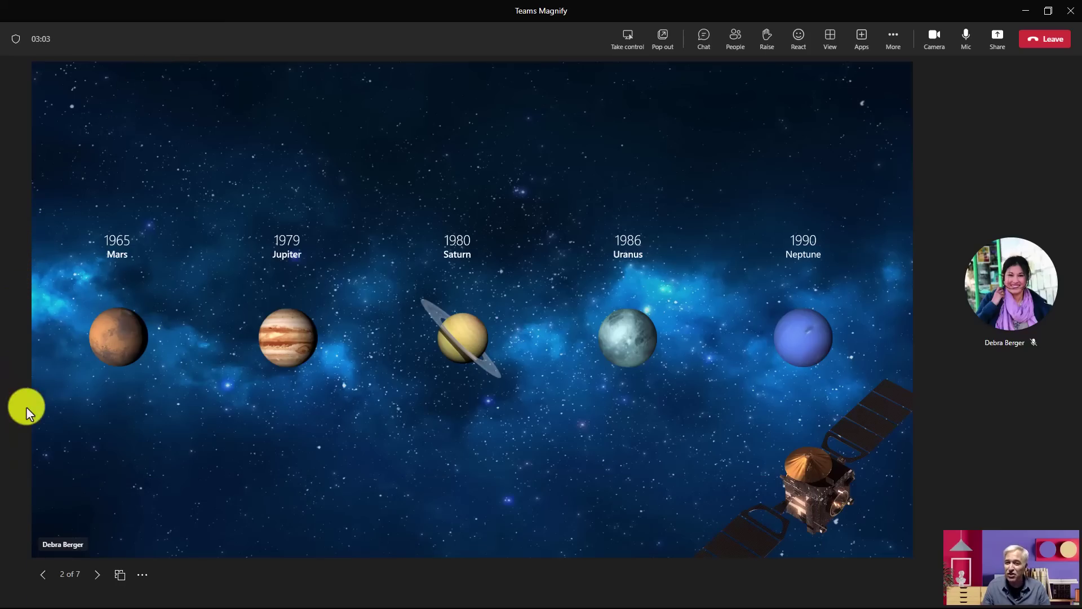
Step: Magnify the shared planets slide to 267% for the local viewer only and bring Uranus and Neptune into view
left_click(143, 575)
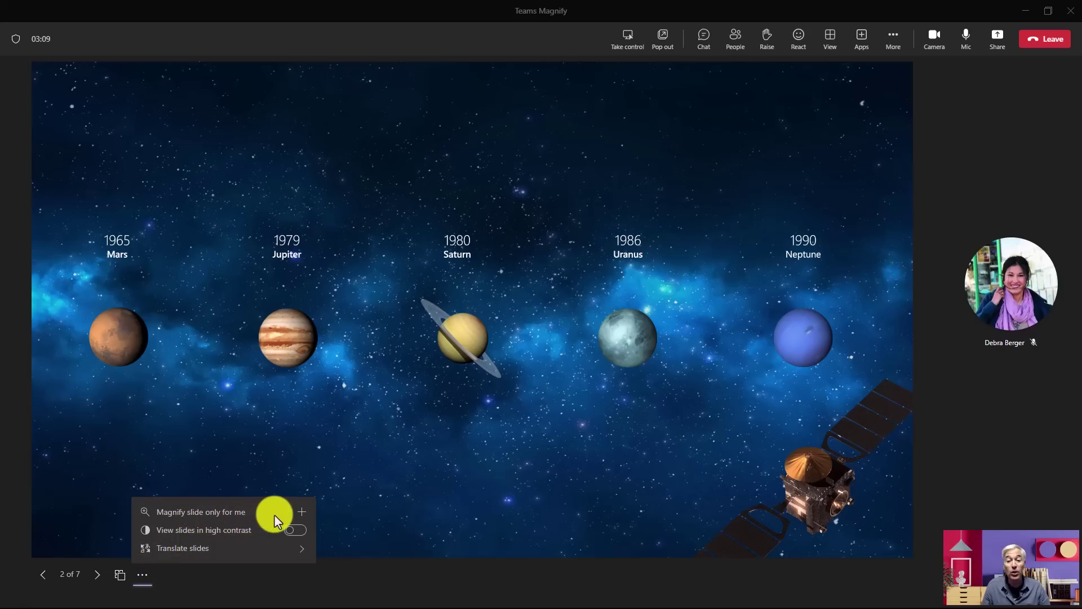
left_click(305, 512)
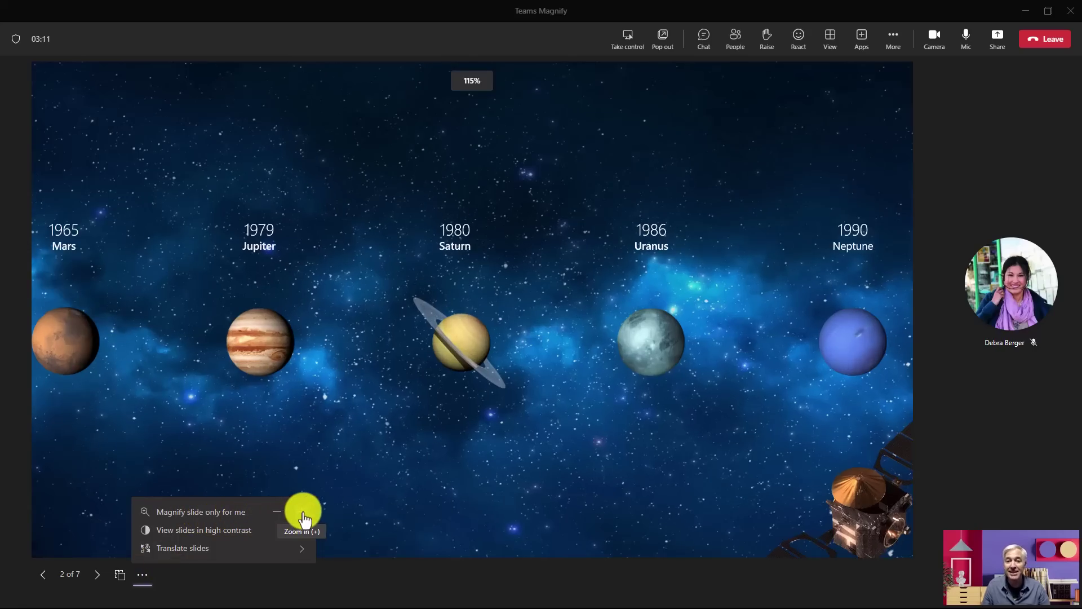
left_click(305, 513)
left_click(306, 513)
left_click(306, 513)
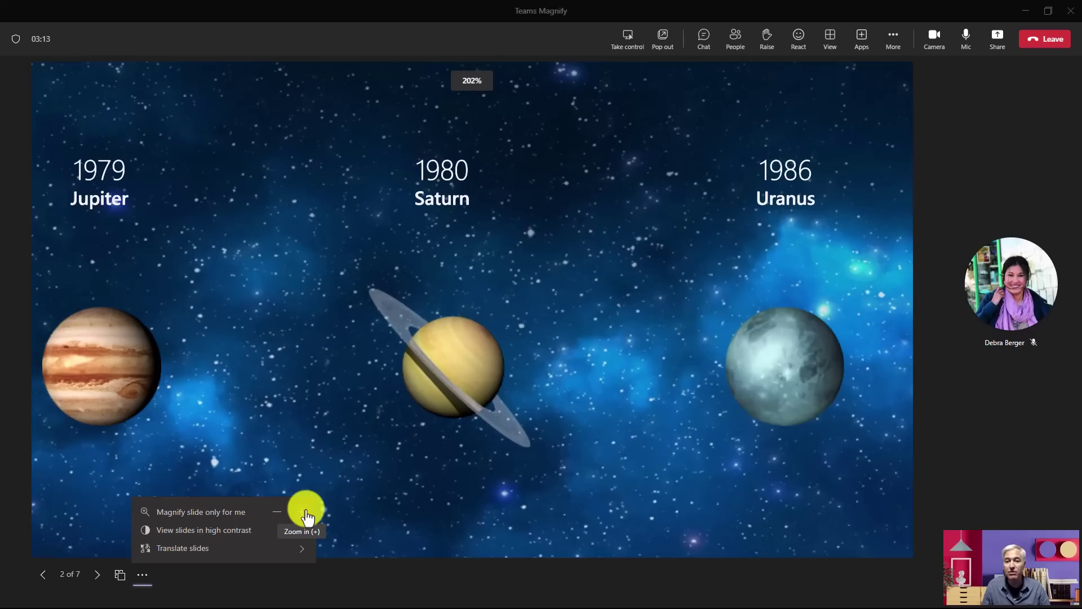
left_click(306, 513)
left_click(306, 513)
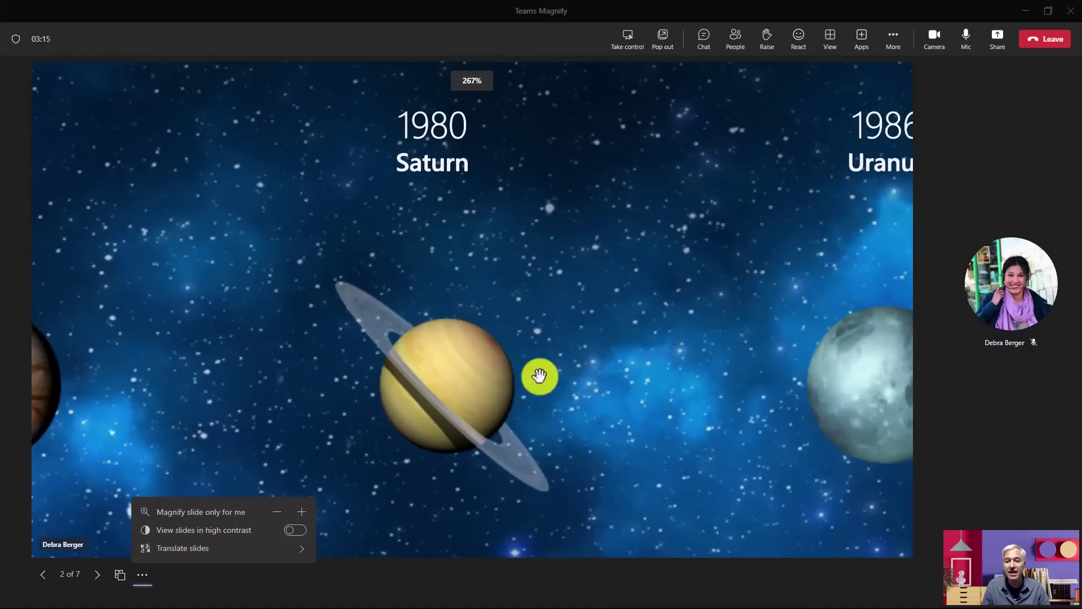
left_click_drag(452, 374, 103, 374)
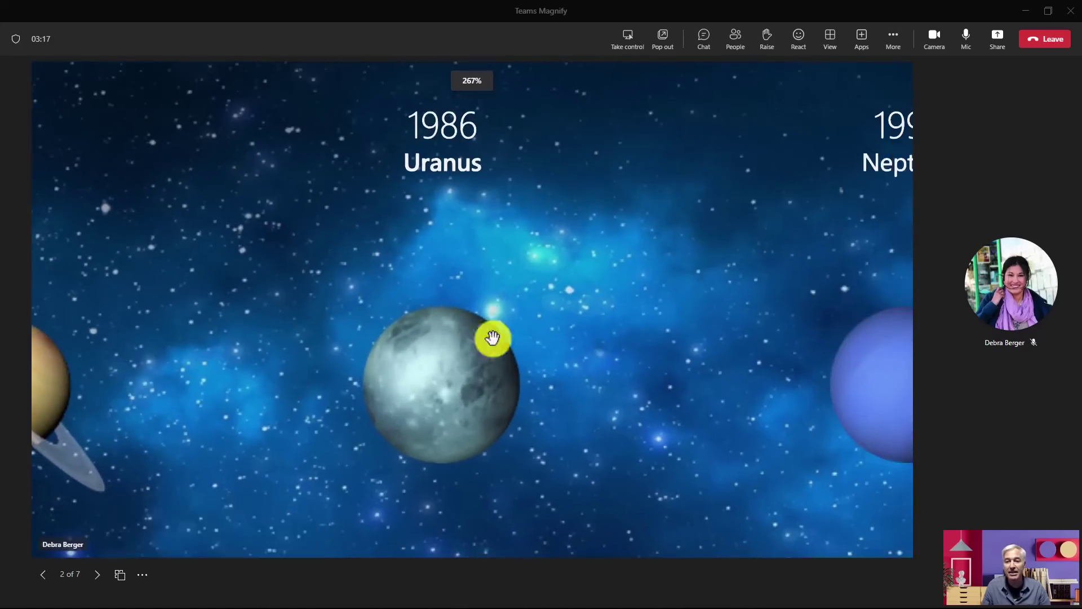
left_click_drag(589, 326, 210, 310)
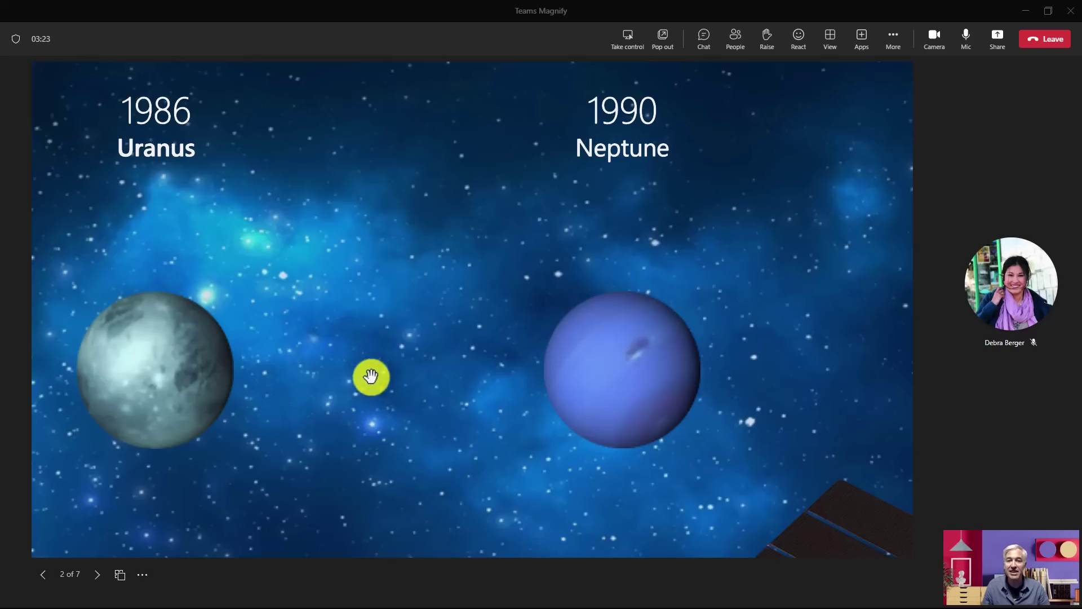
Step: Reset the private magnification of the shared planets slide to 100% and dismiss the slide options
left_click(142, 574)
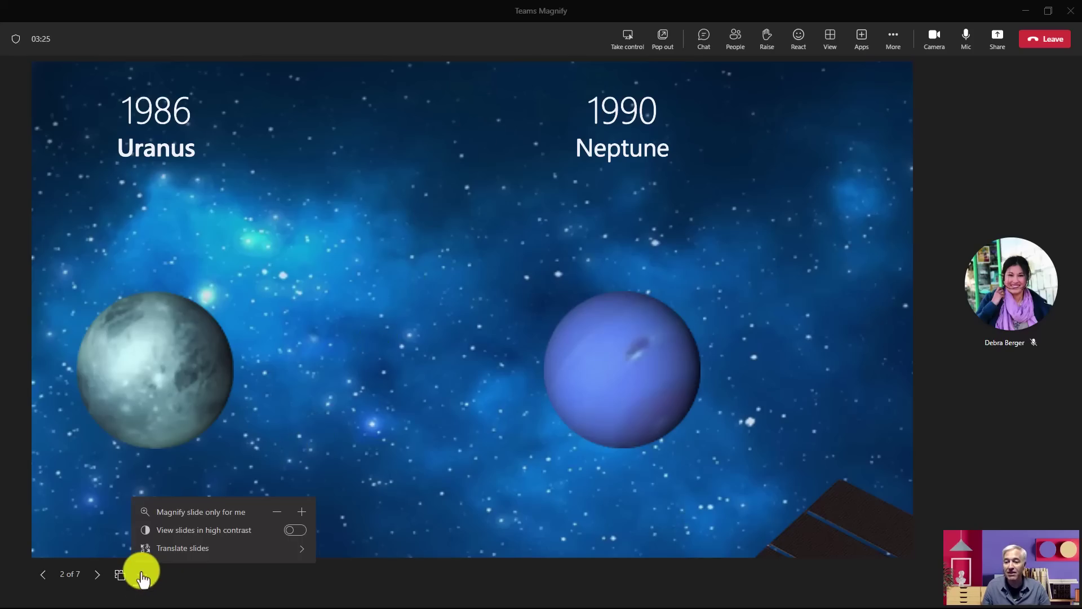
left_click(276, 519)
left_click(277, 519)
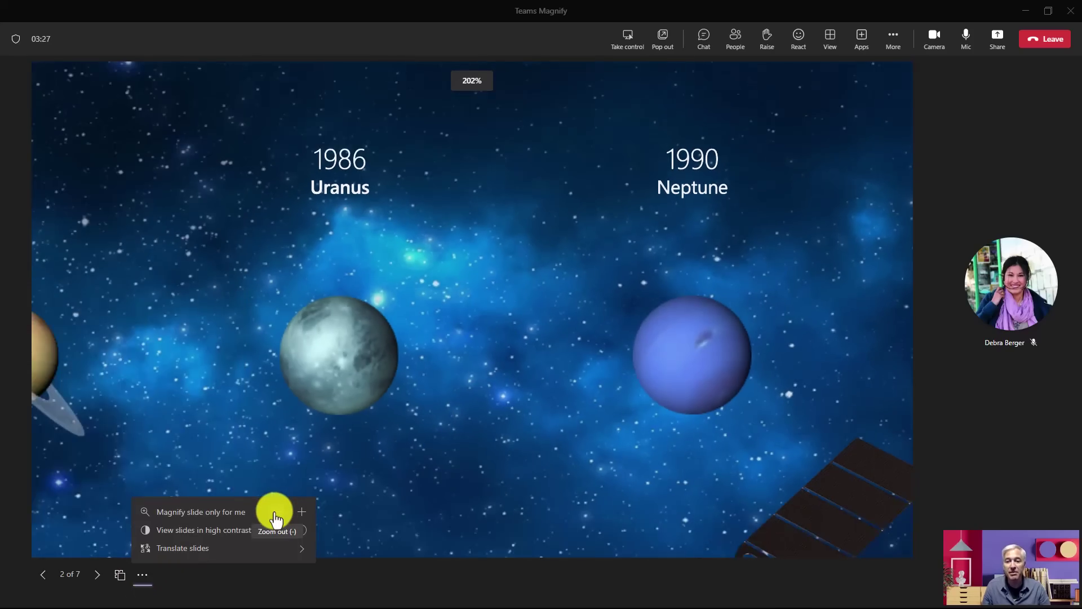
left_click(276, 519)
left_click(276, 518)
left_click(276, 519)
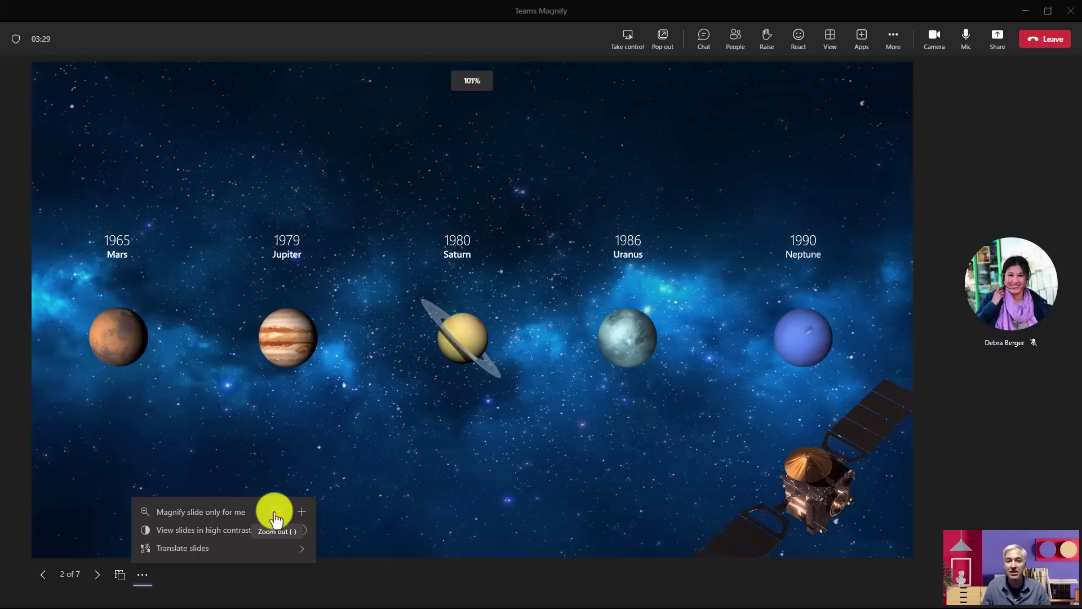
left_click(276, 518)
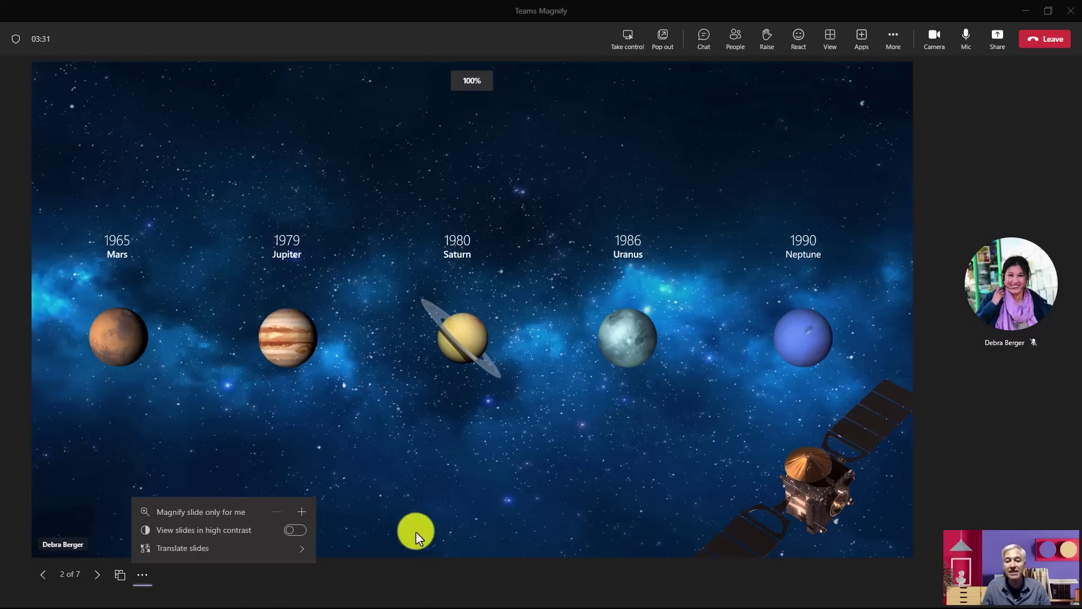
left_click(441, 585)
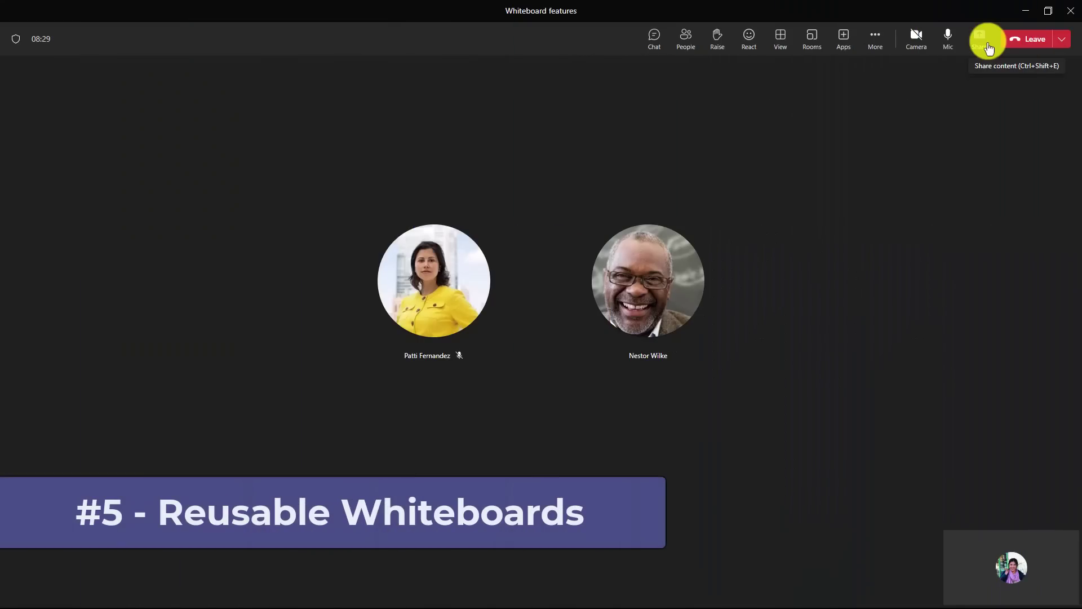
Step: Share Microsoft Whiteboard in the Whiteboard features meeting and create a new whiteboard
left_click(988, 47)
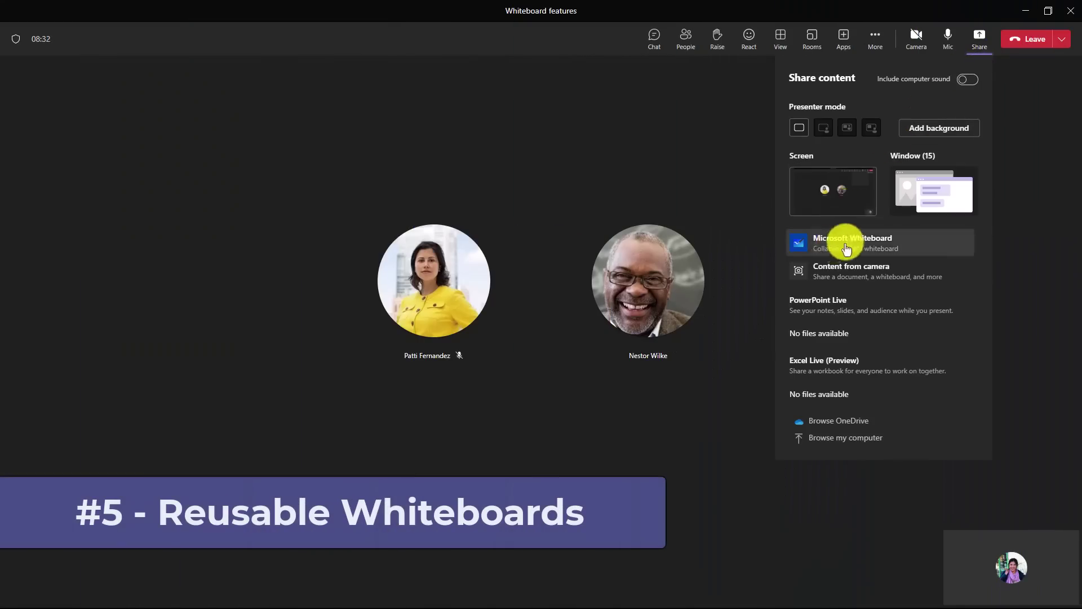
left_click(886, 253)
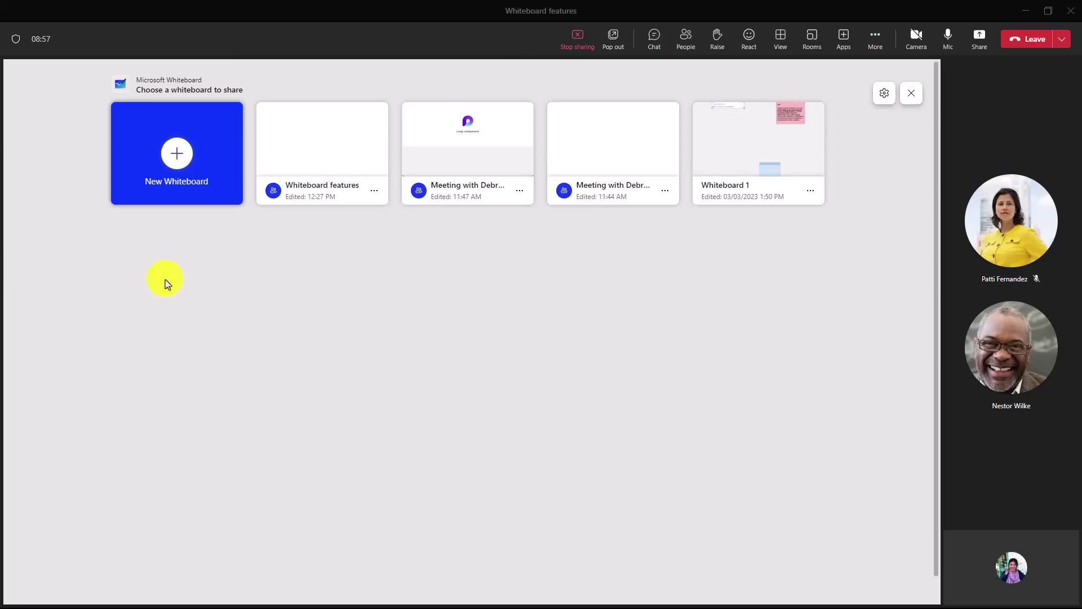
left_click(175, 153)
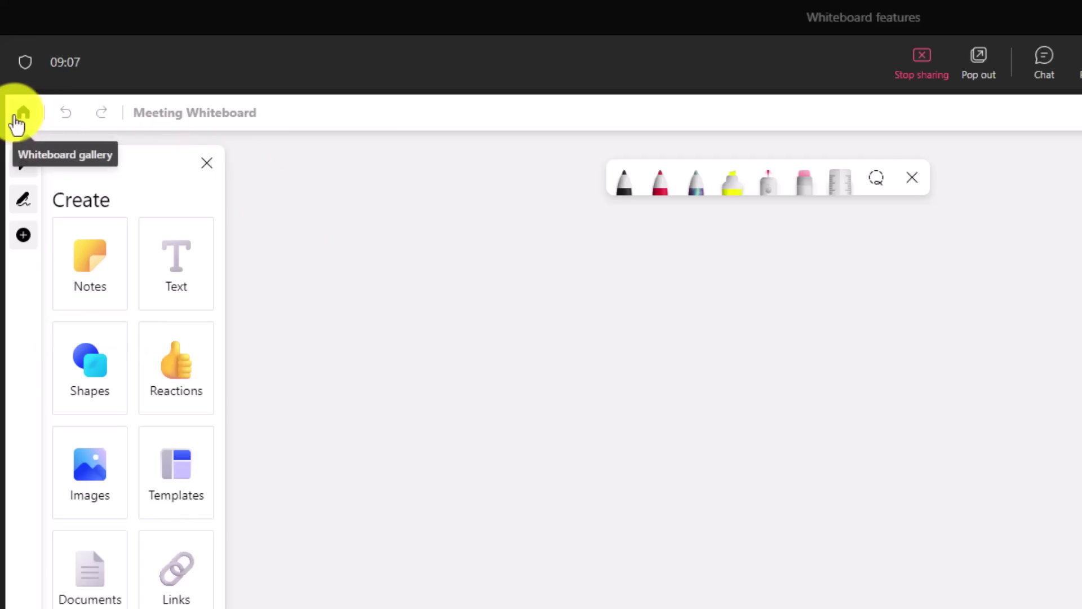
Step: Return to the whiteboard gallery and reopen the Meeting Whiteboard that is currently being edited
left_click(17, 120)
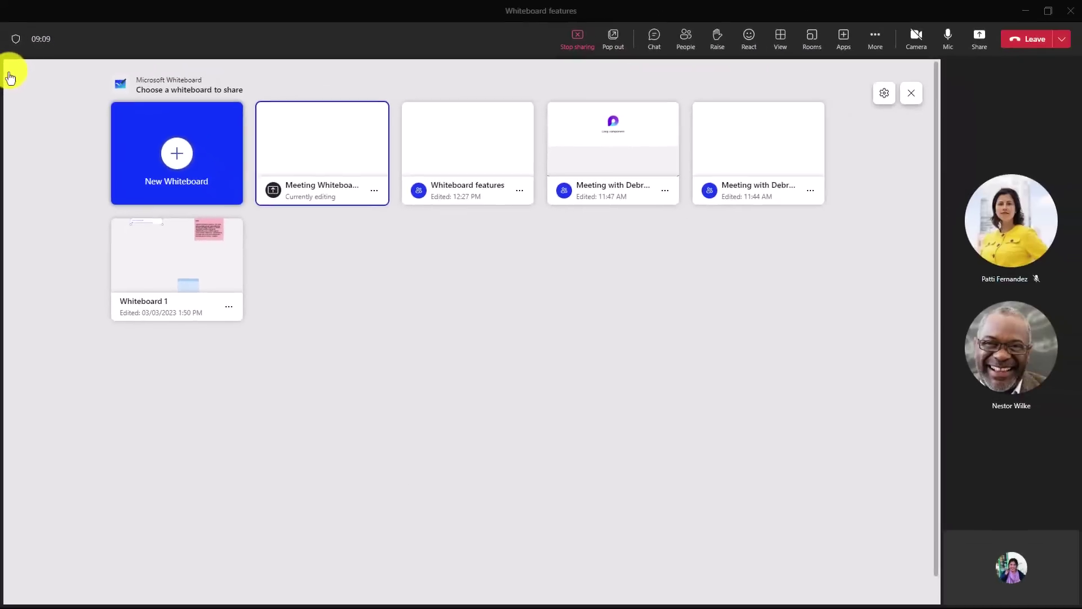
left_click(334, 131)
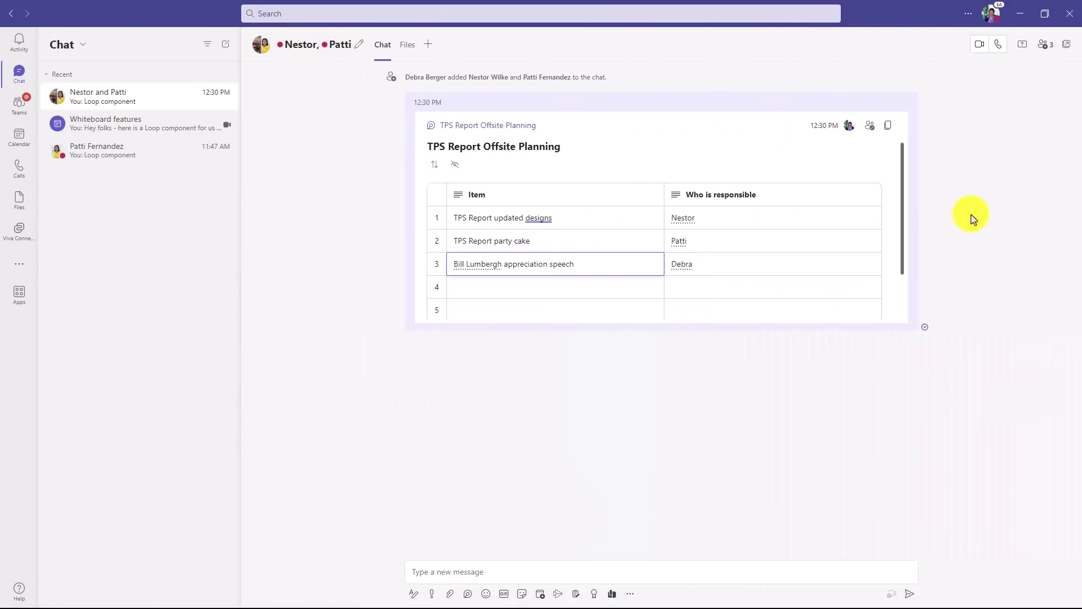
Step: Copy the TPS Report Offsite Planning Loop component from the chat onto the Meeting Whiteboard and enlarge it near the centre
left_click(890, 127)
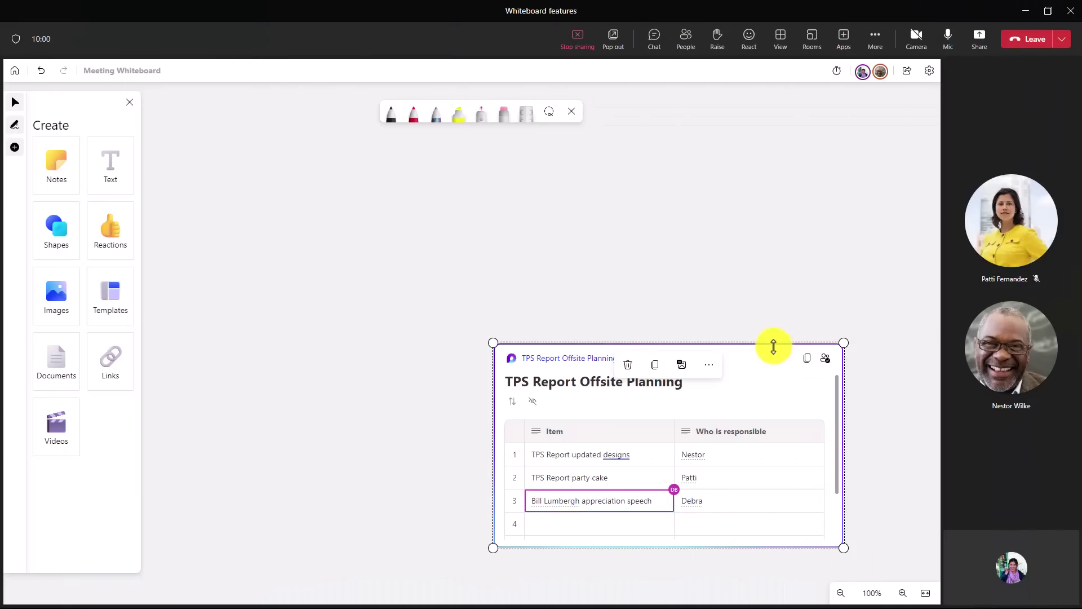
left_click_drag(775, 365, 595, 250)
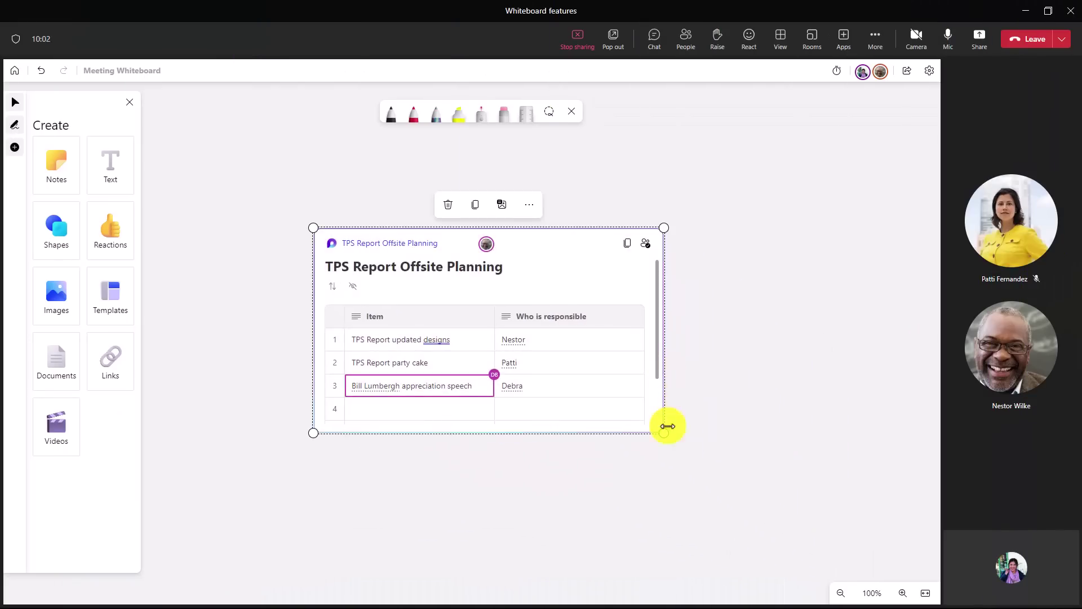
left_click_drag(661, 433, 746, 479)
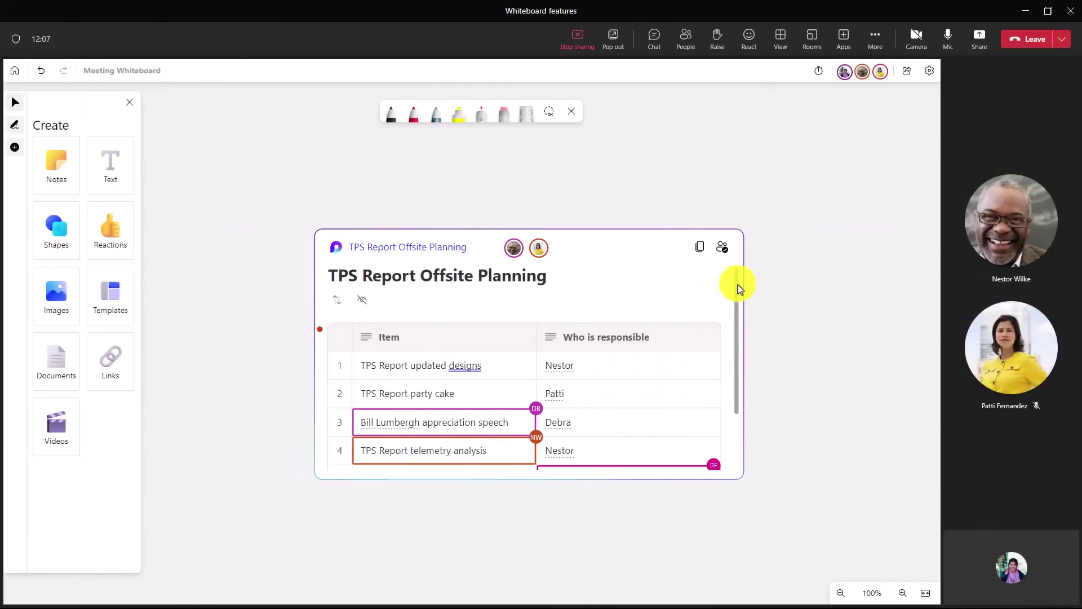
Step: Review the rows of the TPS Report Offsite Planning component and who is editing it
scroll(738, 302, "down", 2)
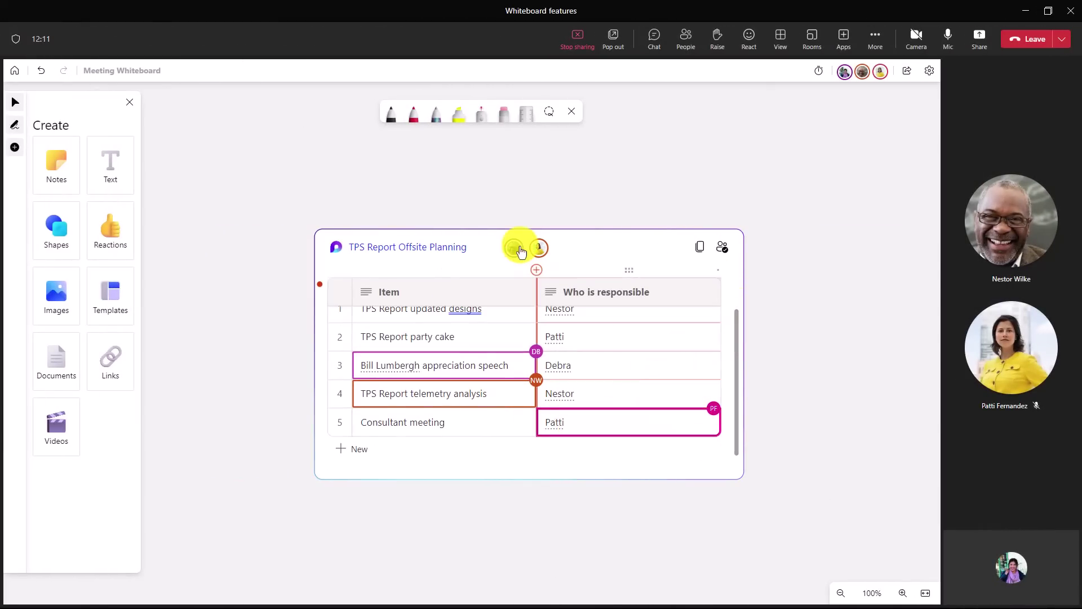
mouse_move(542, 252)
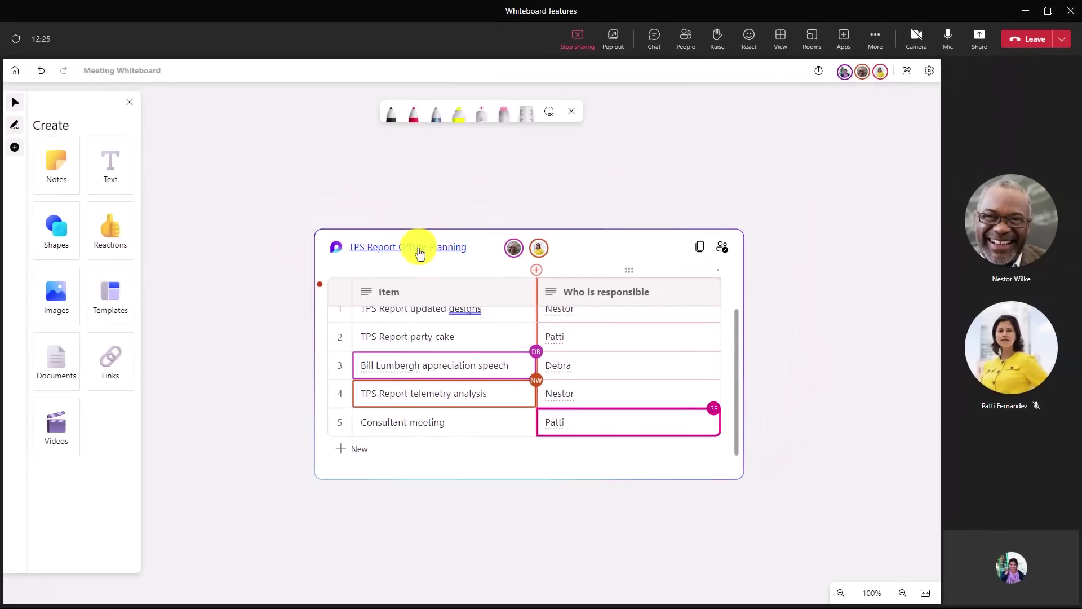
left_click(359, 219)
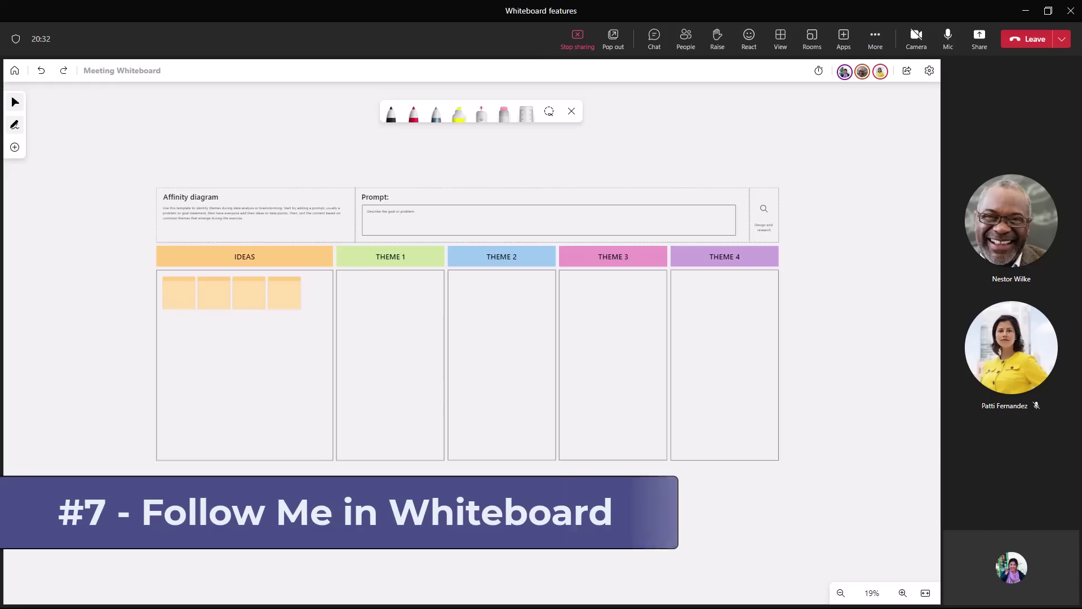
Step: Invite everyone to follow the presenter's view of the Meeting Whiteboard and accept the invitation as a participant
scroll(576, 507, "down", 10)
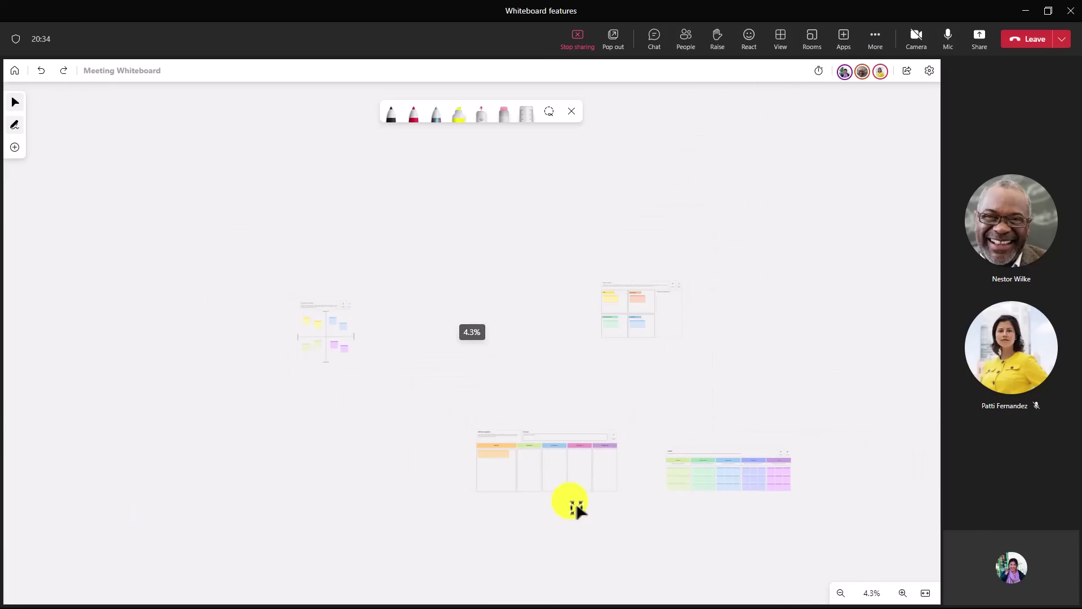
scroll(561, 478, "up", 1)
scroll(564, 473, "up", 8)
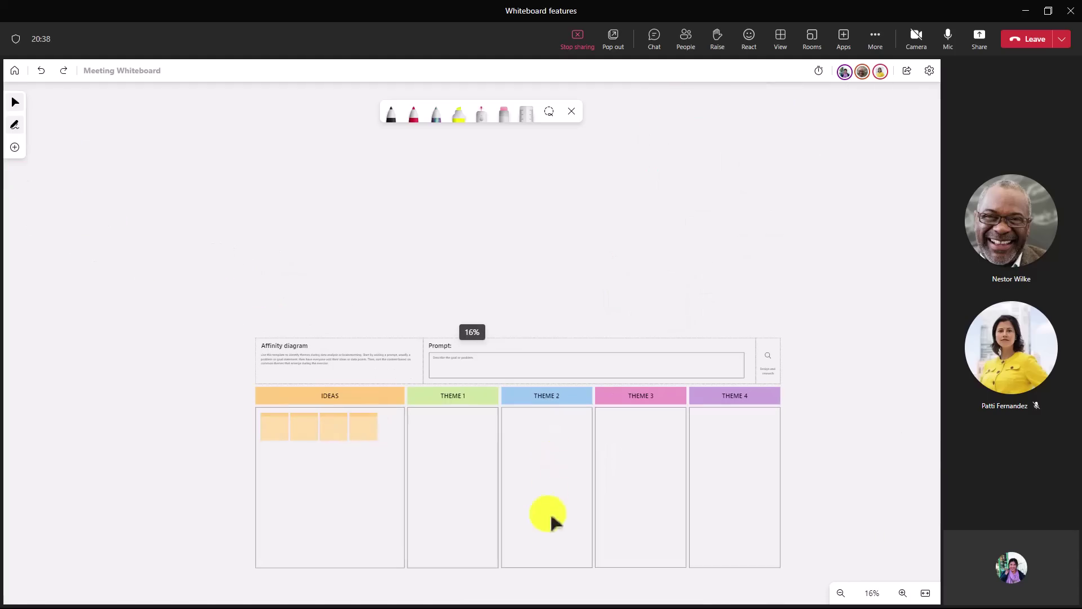
left_click_drag(560, 583, 561, 512)
scroll(560, 521, "up", 3)
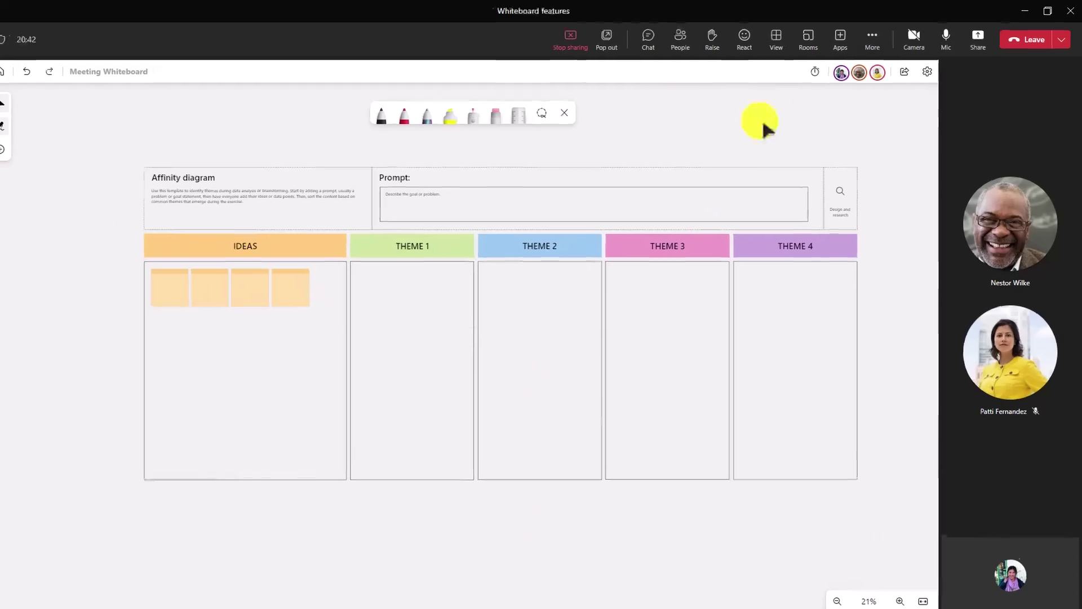
left_click(844, 72)
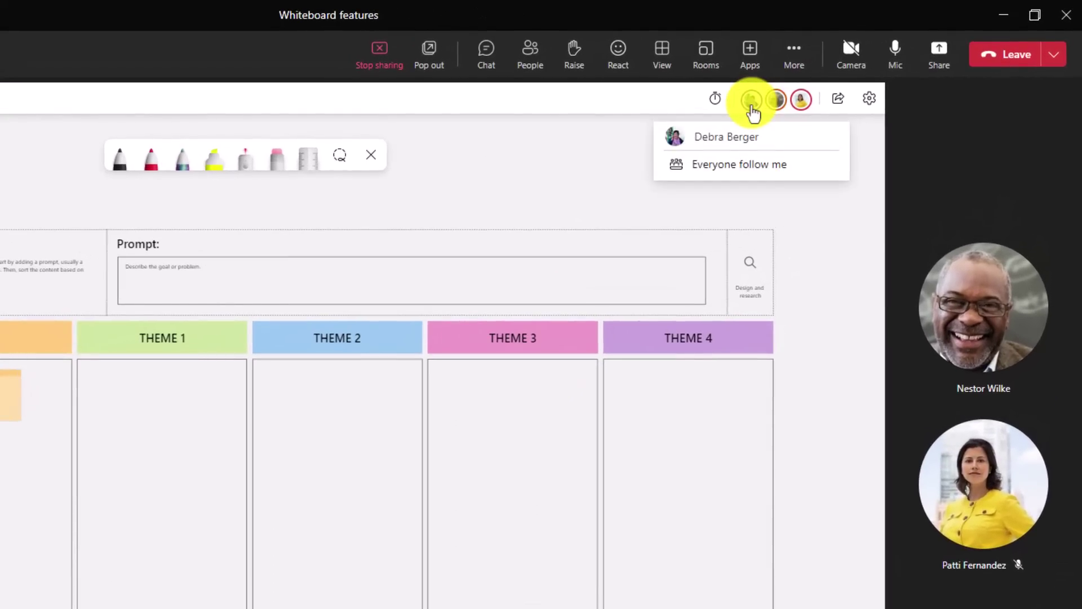
left_click(749, 169)
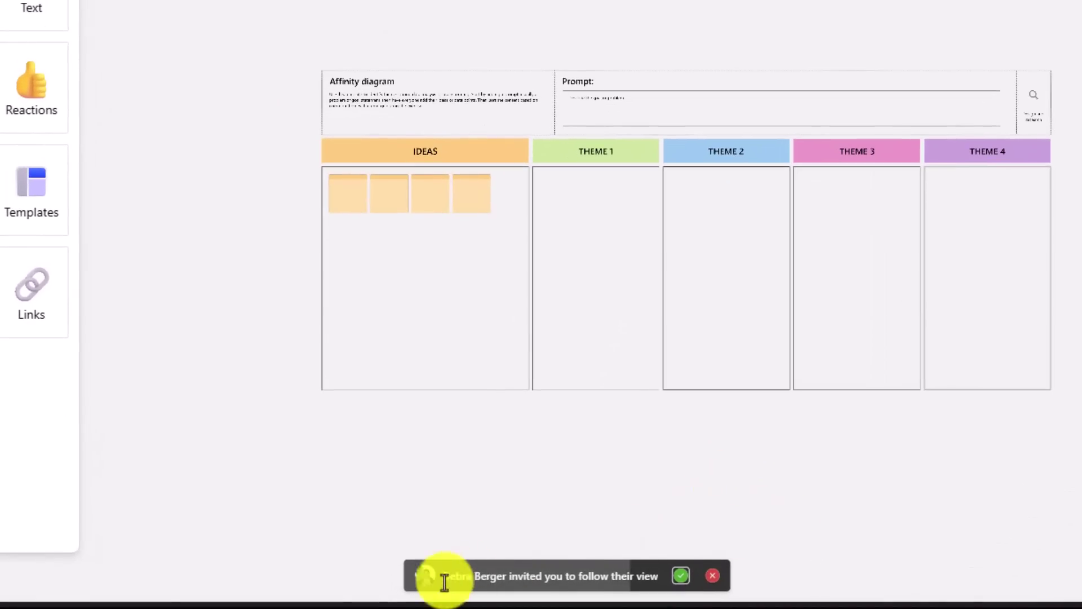
left_click(682, 581)
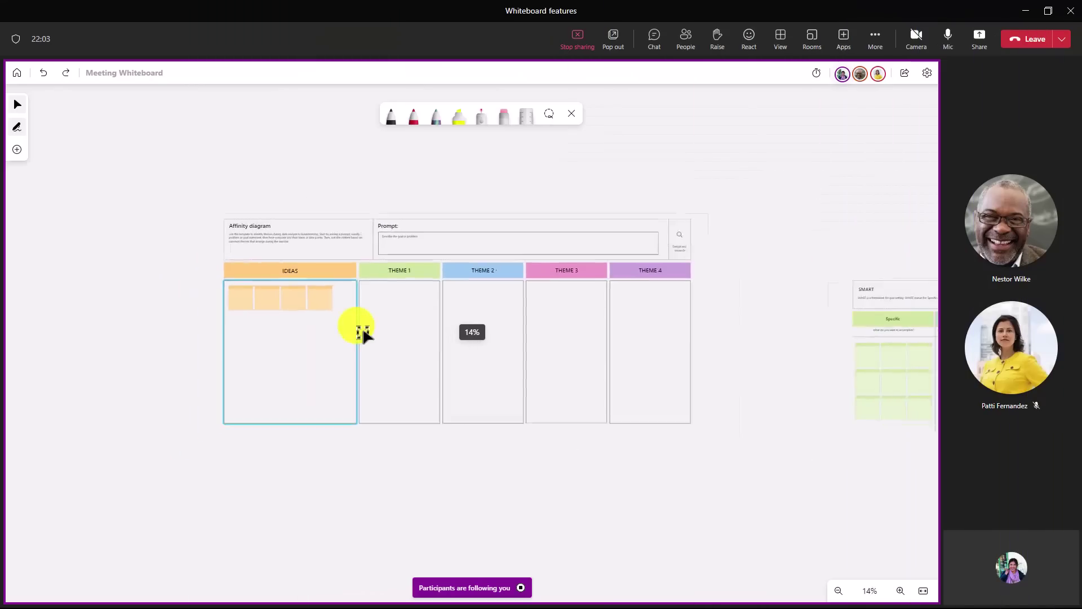
Step: Lead the following participants from the Affinity diagram to a close-up of the SMART template's goal columns
scroll(361, 332, "down", 5)
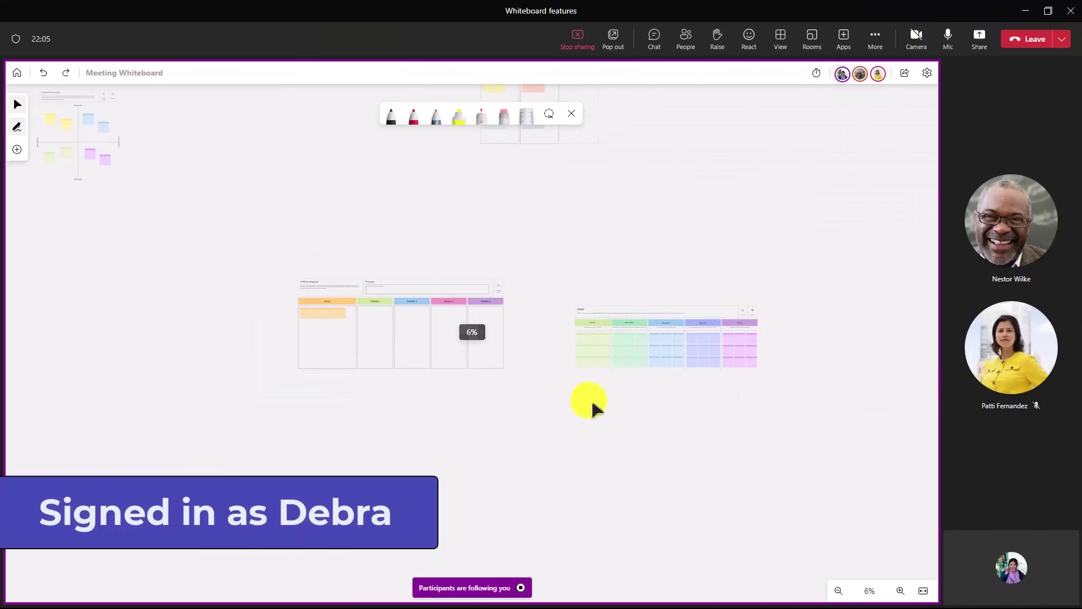
left_click_drag(552, 407, 369, 424)
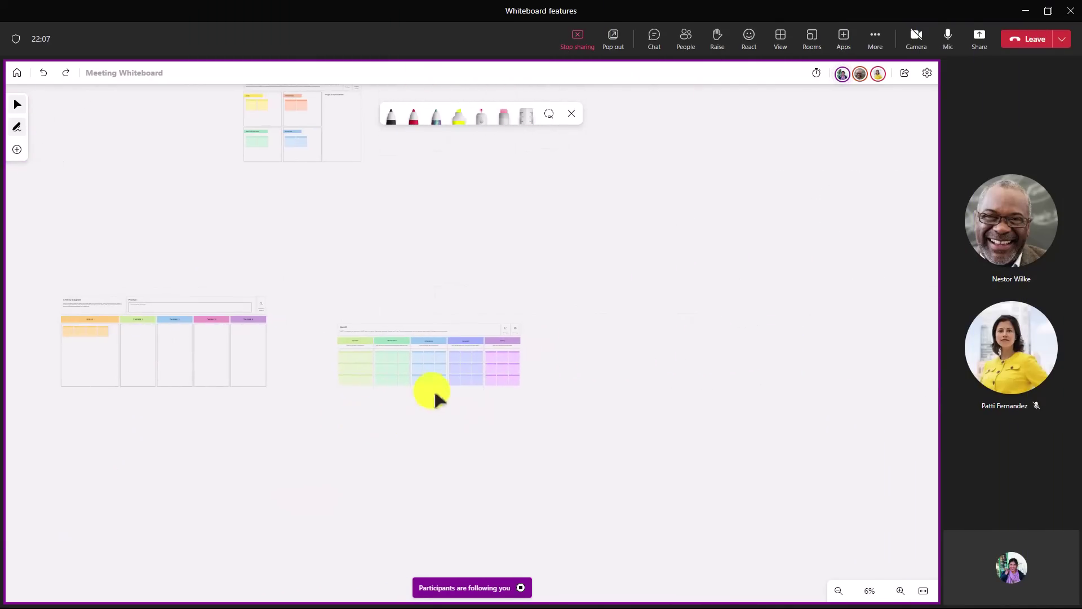
scroll(435, 393, "up", 5)
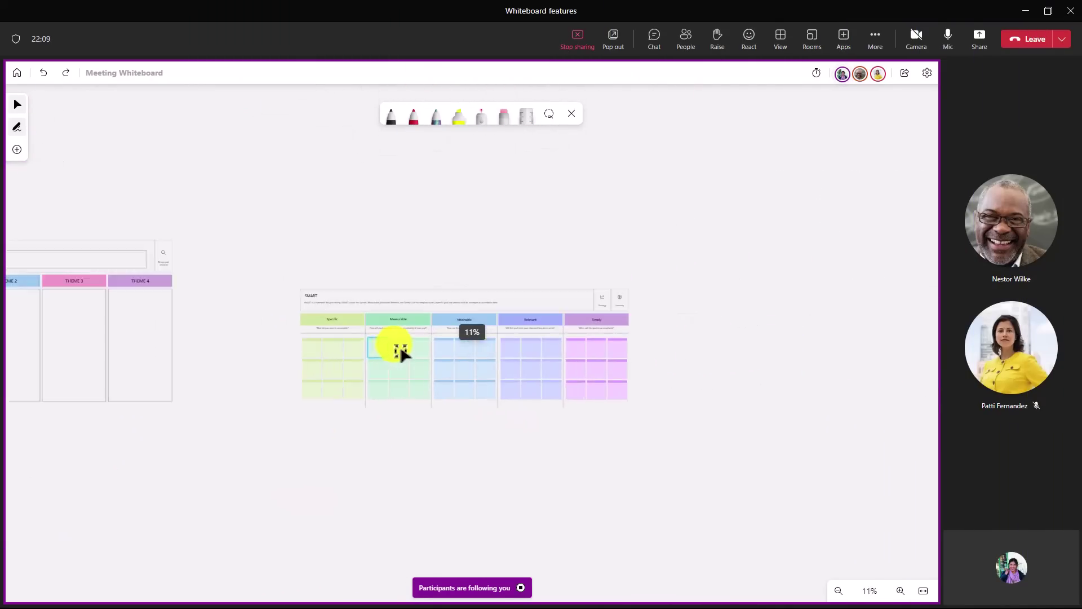
scroll(400, 351, "up", 5)
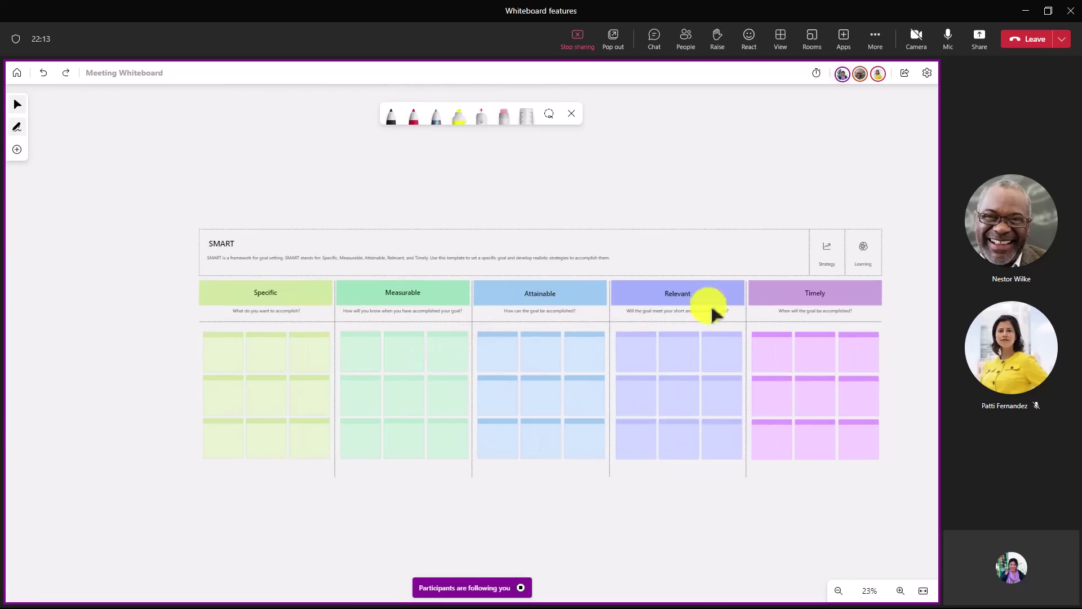
scroll(502, 369, "up", 3)
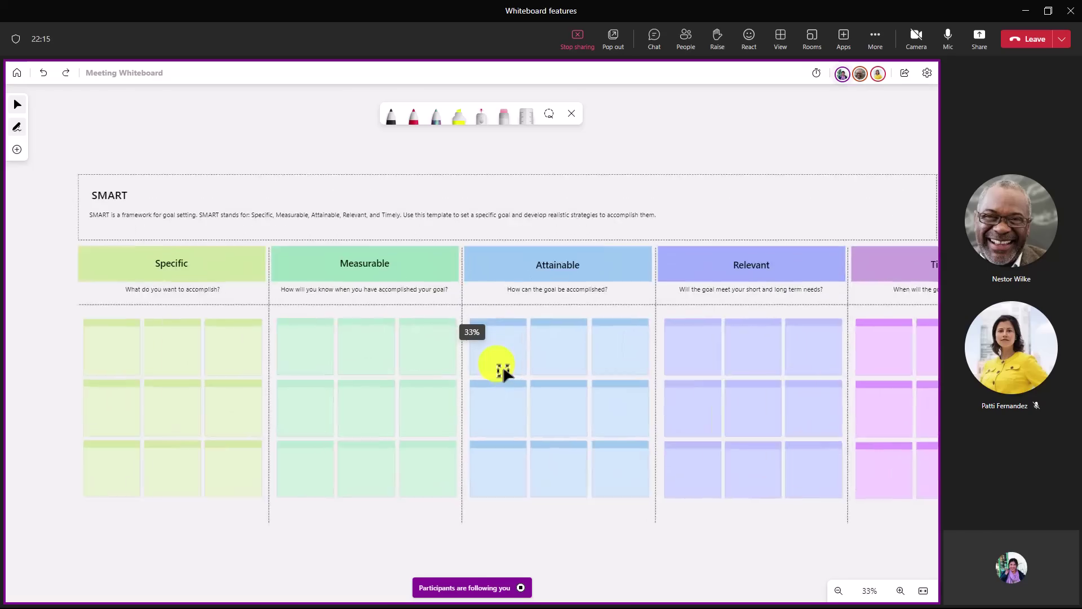
scroll(502, 369, "up", 3)
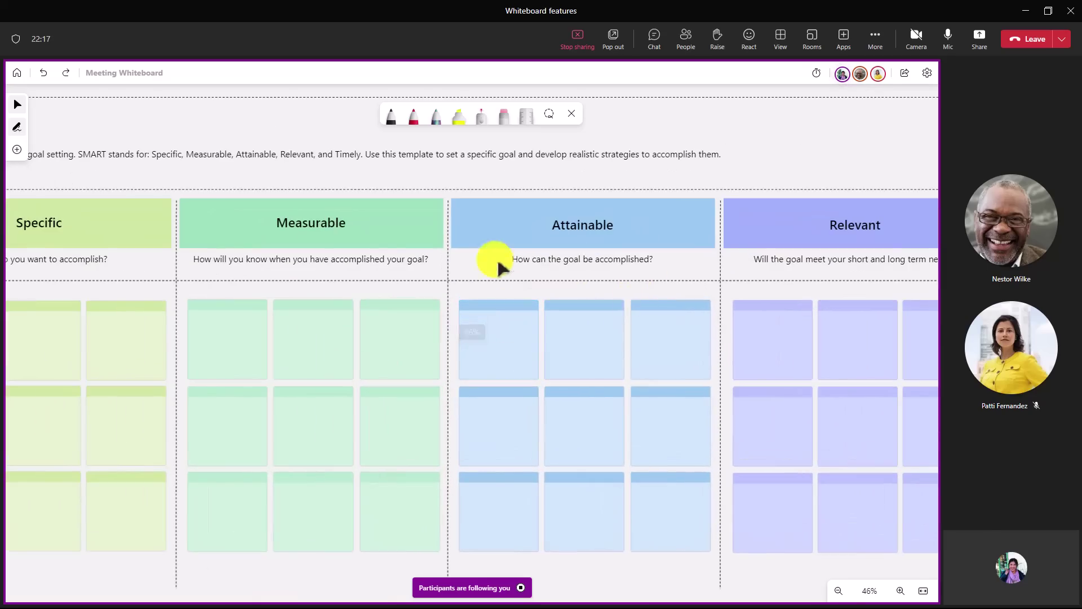
Step: Write "Here is my sticky note" in the first sticky note of the Attainable column
left_click(495, 334)
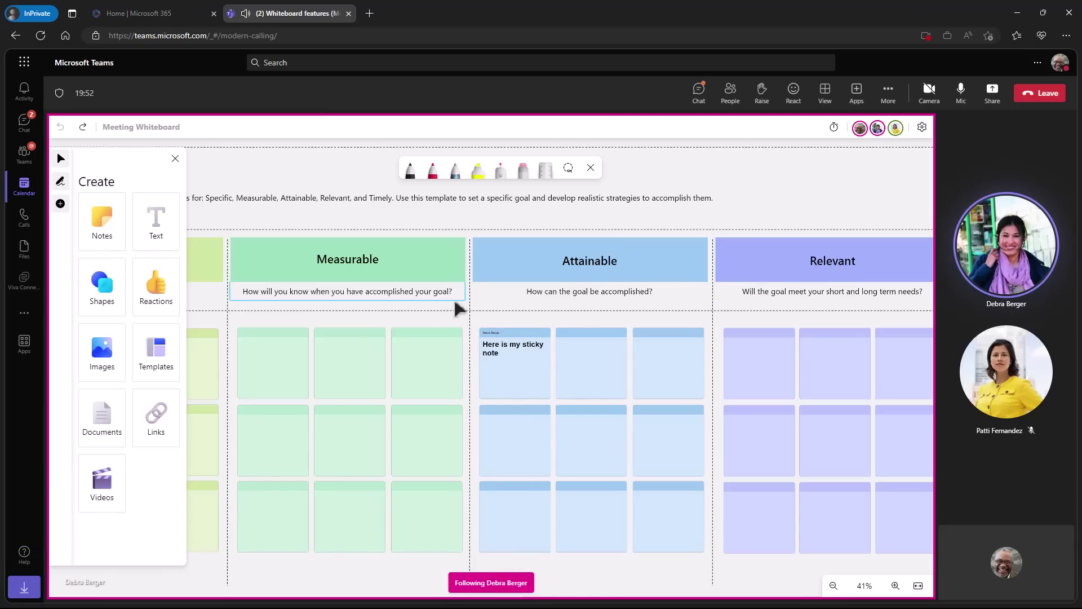
Step: Break away from the presenter's view as a participant to browse the other whiteboard templates, and resume following the presenter
scroll(456, 307, "down", 6)
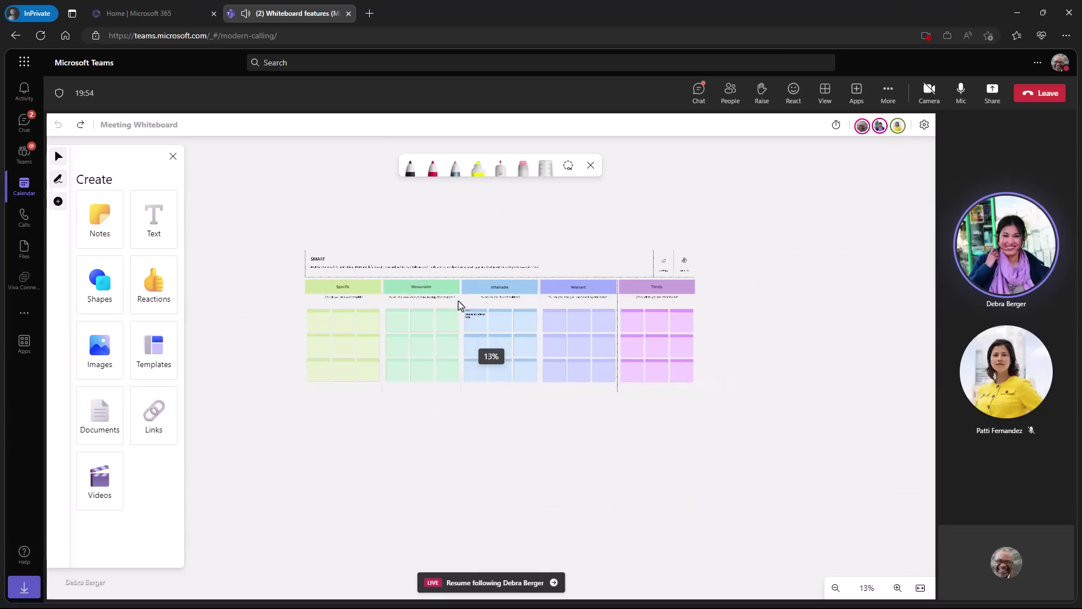
scroll(459, 307, "down", 2)
left_click_drag(268, 220, 629, 427)
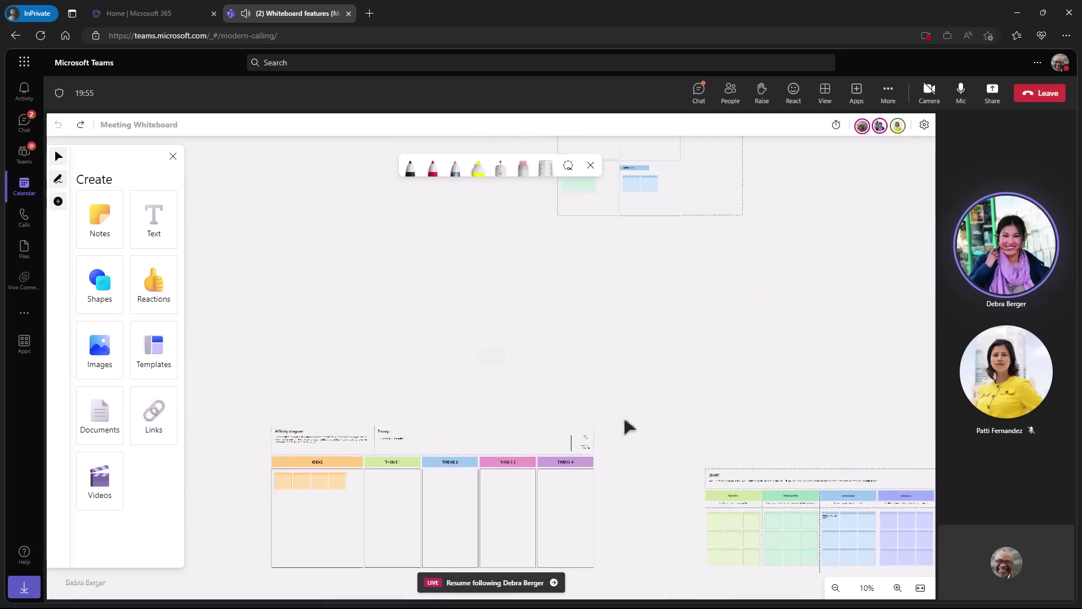
left_click_drag(459, 314, 400, 499)
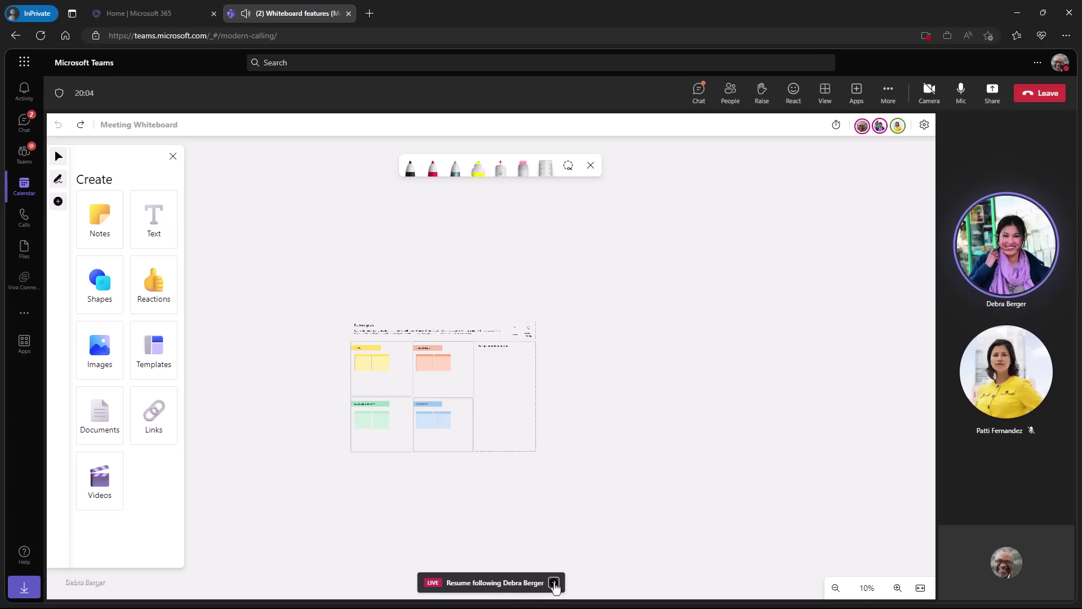
left_click(554, 586)
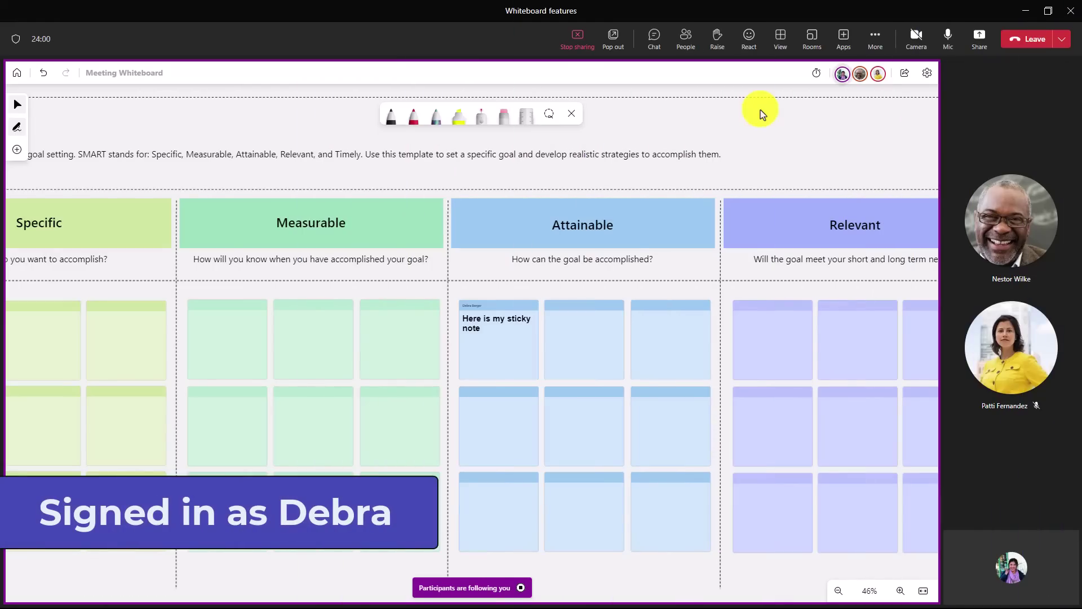
Step: End the follow-me session on the Meeting Whiteboard as the presenter
left_click(842, 73)
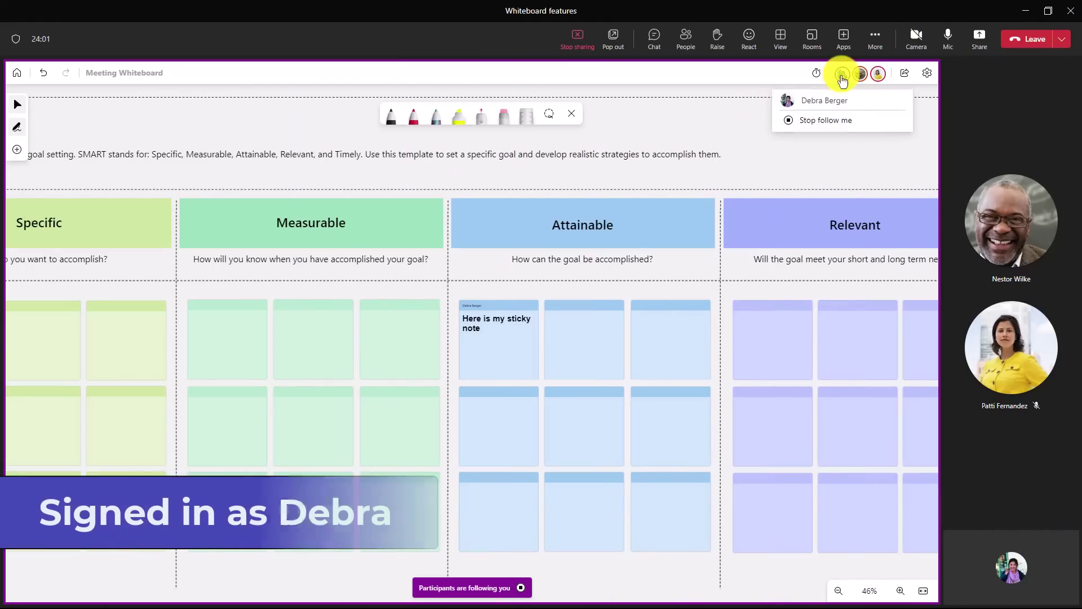
left_click(818, 125)
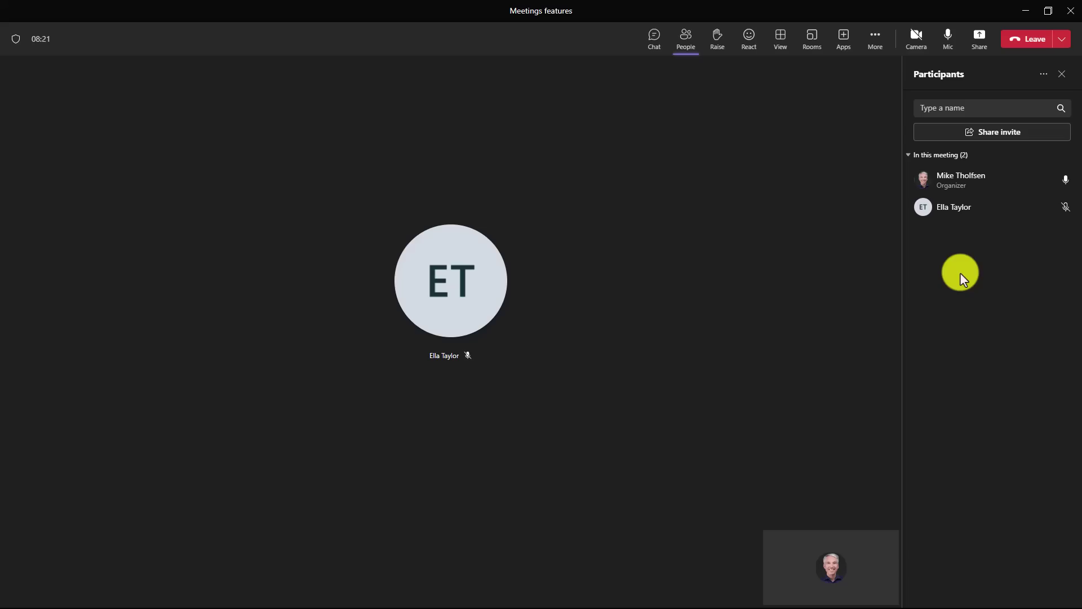
Step: Share the Embed into OneNote window in the Meetings features meeting, and stop sharing it from the floating meeting window
left_click(976, 39)
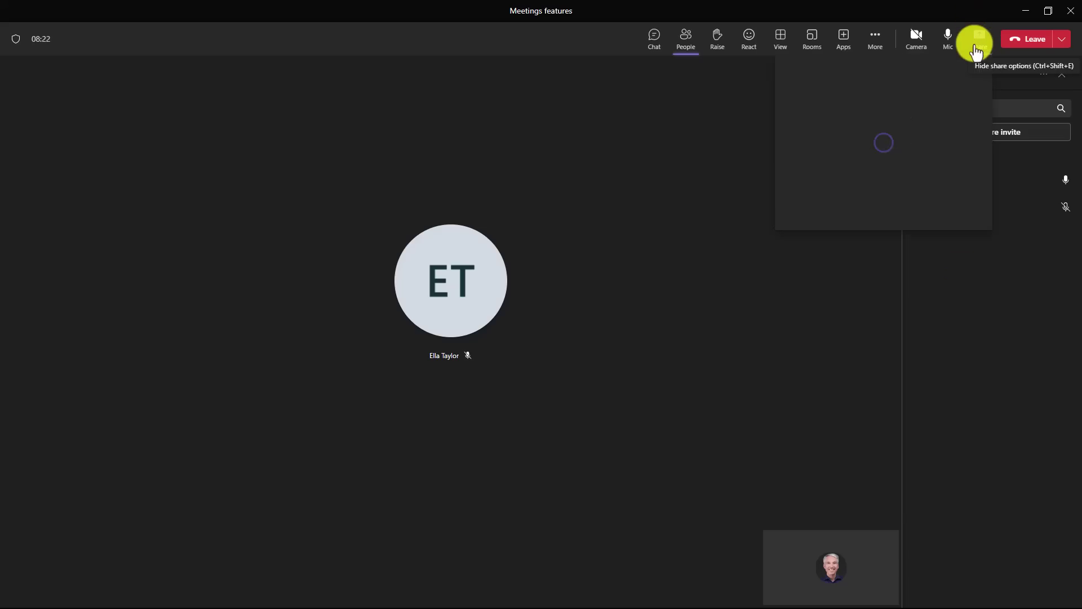
left_click(943, 181)
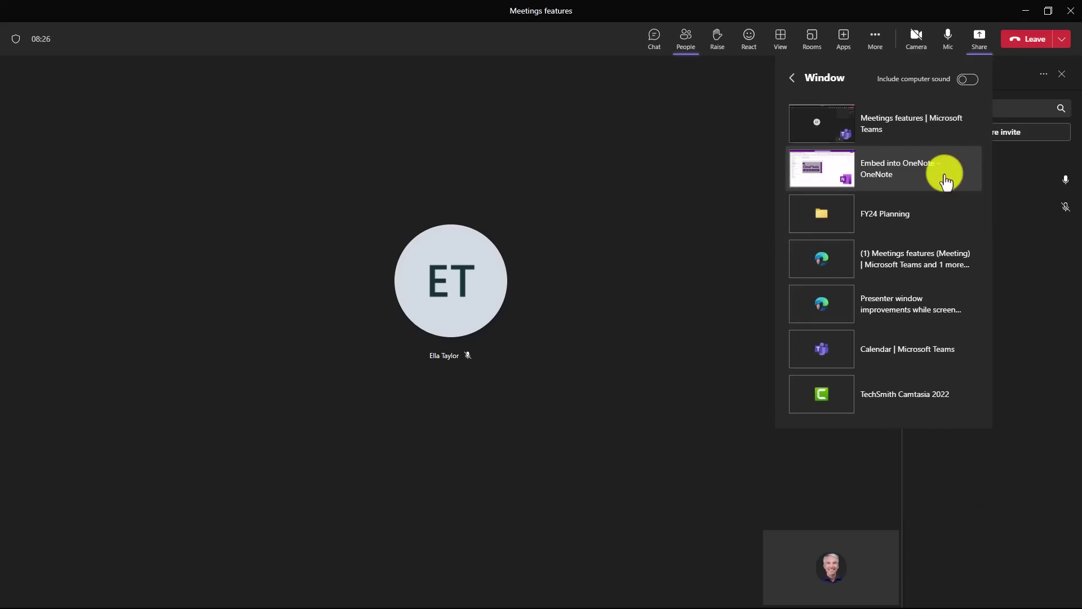
left_click(877, 171)
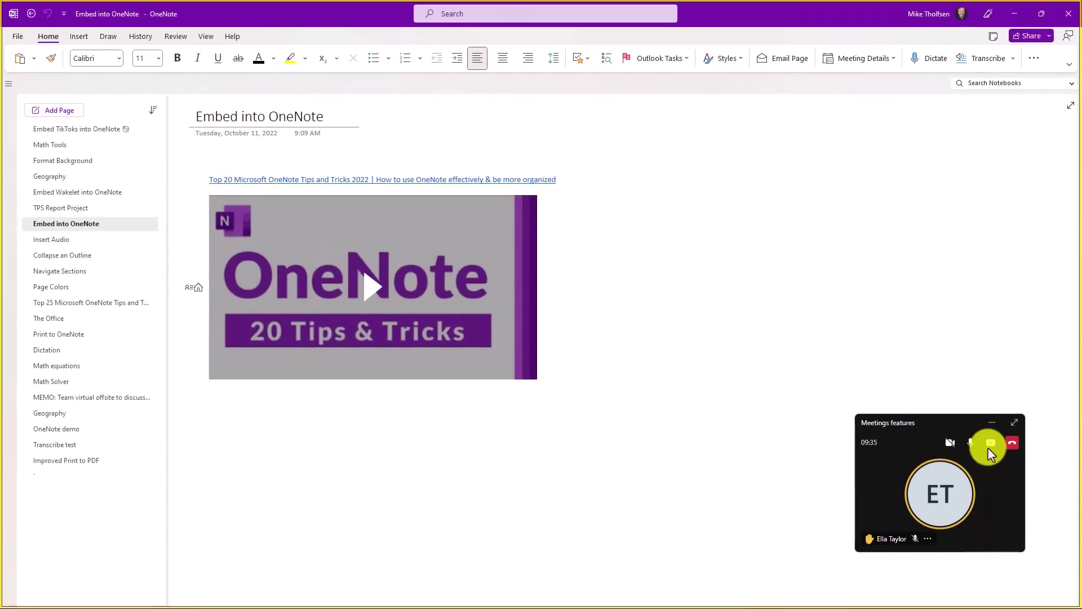
left_click(990, 443)
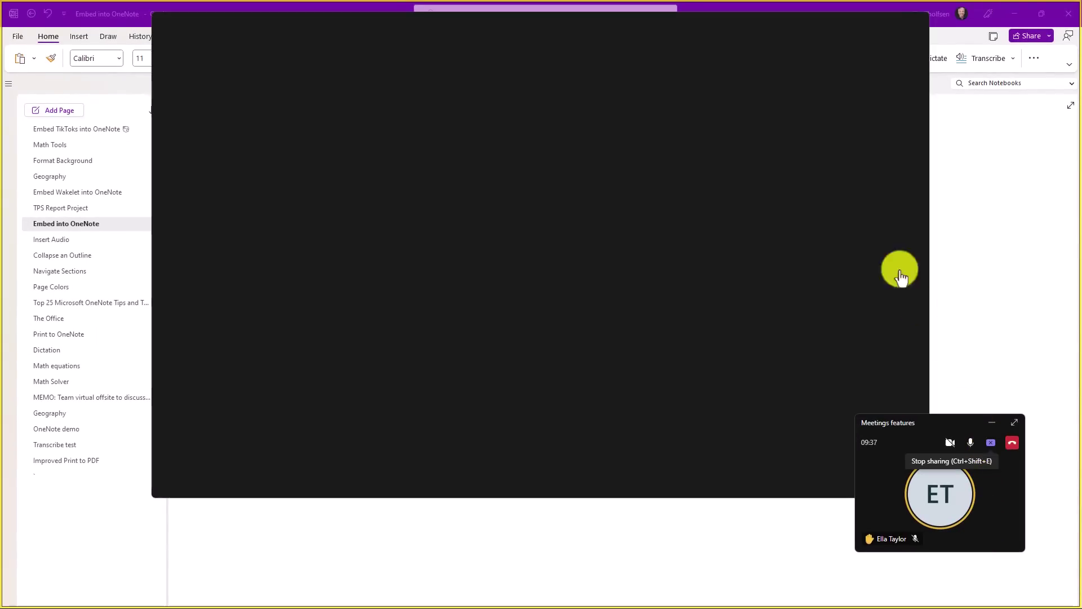